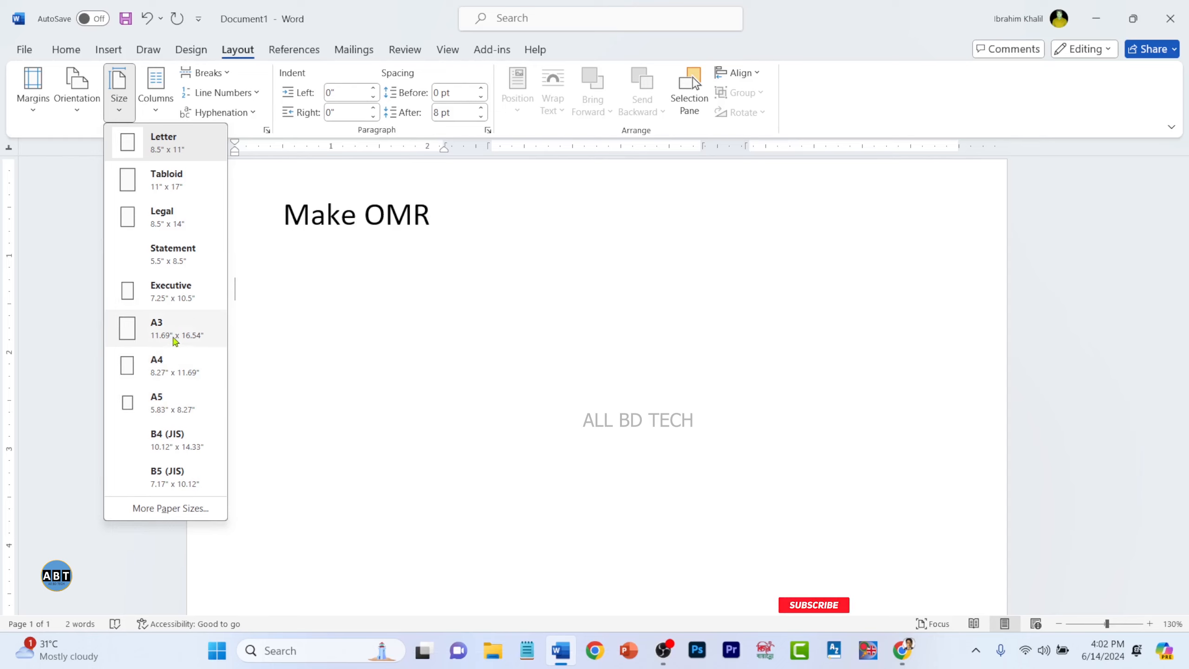
# Set the page's paper size to A4.
pyautogui.click(159, 371)
pyautogui.click(396, 481)
pyautogui.click(659, 366)
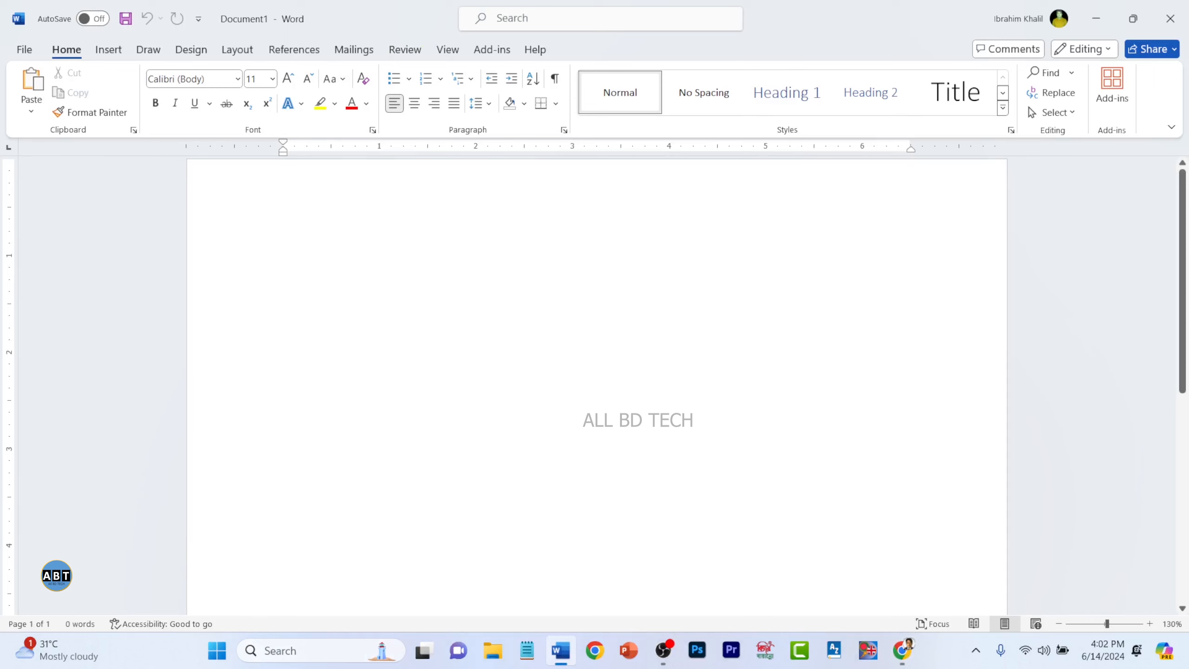
# Insert a table with five columns and one row at the start of the page.
pyautogui.click(112, 53)
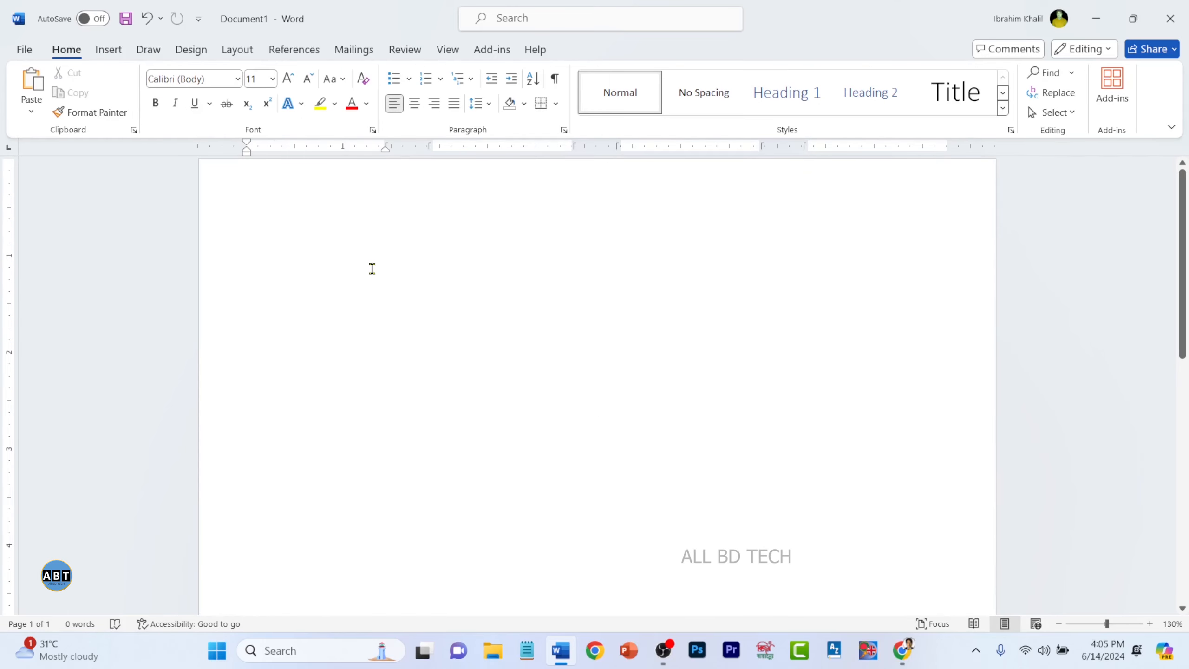
pyautogui.click(115, 52)
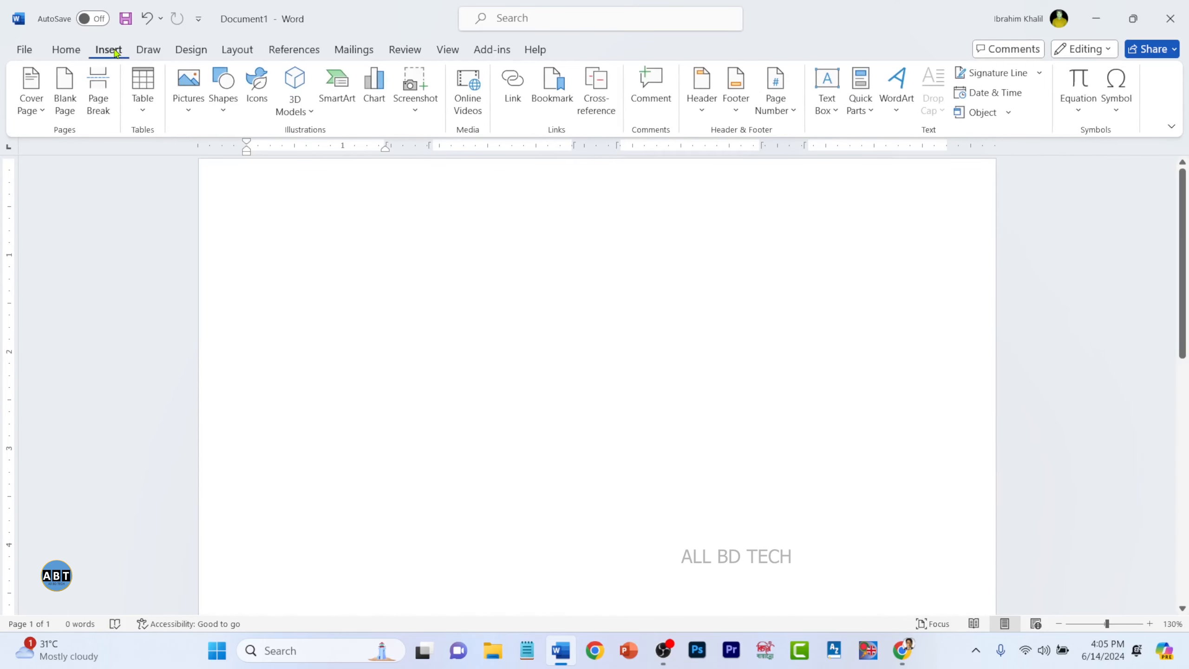
pyautogui.click(141, 112)
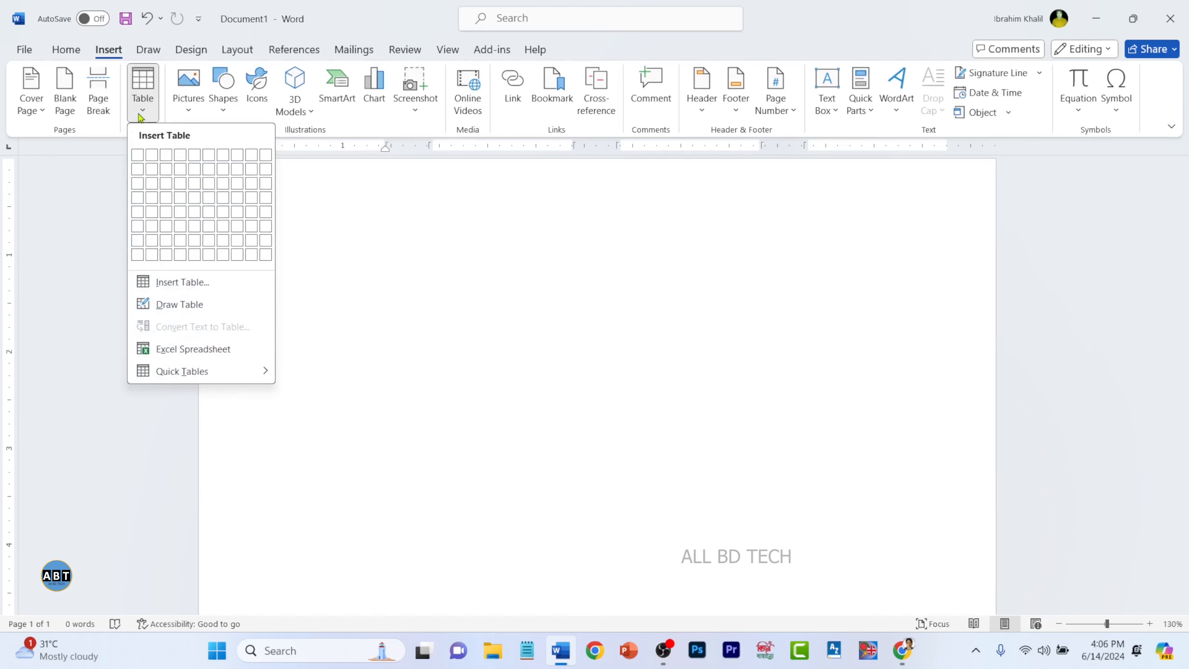
pyautogui.click(195, 160)
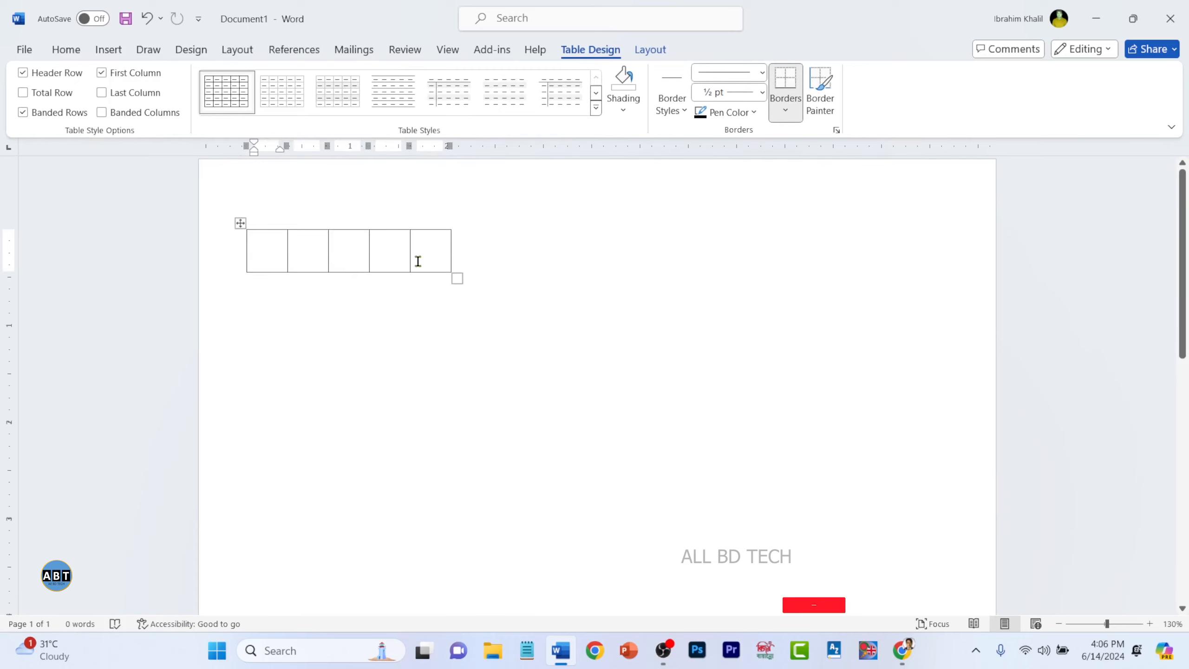
# Apply the 1. 2. 3. number format to the table's first cell and decrease its indent.
pyautogui.click(439, 256)
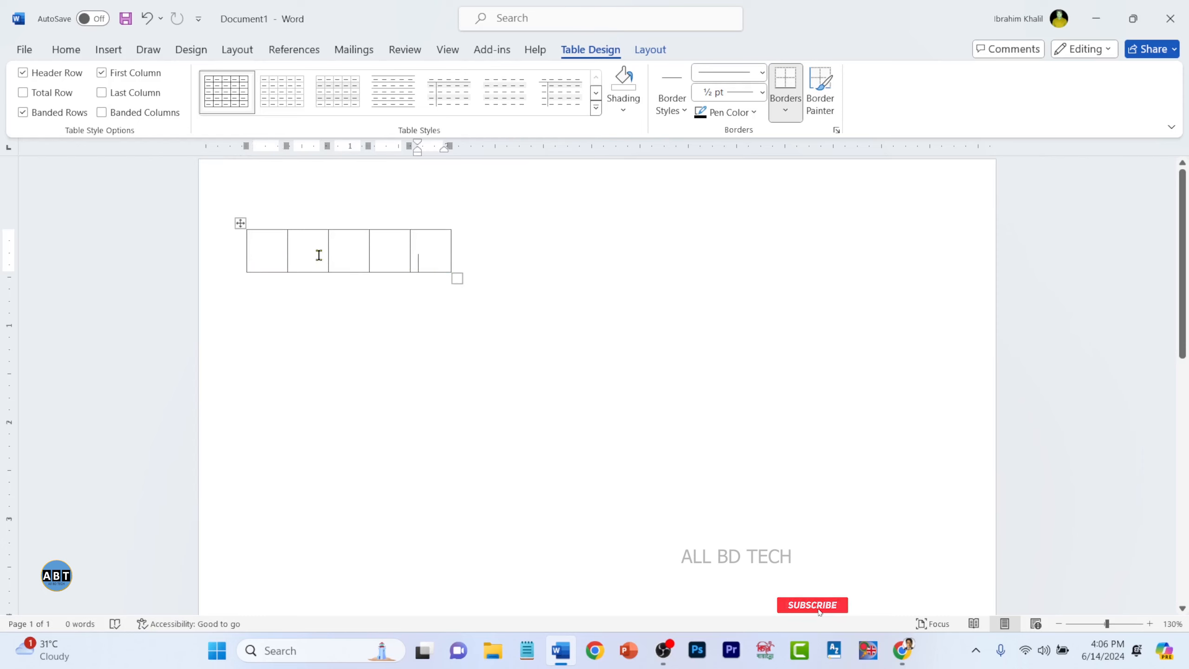
pyautogui.click(284, 257)
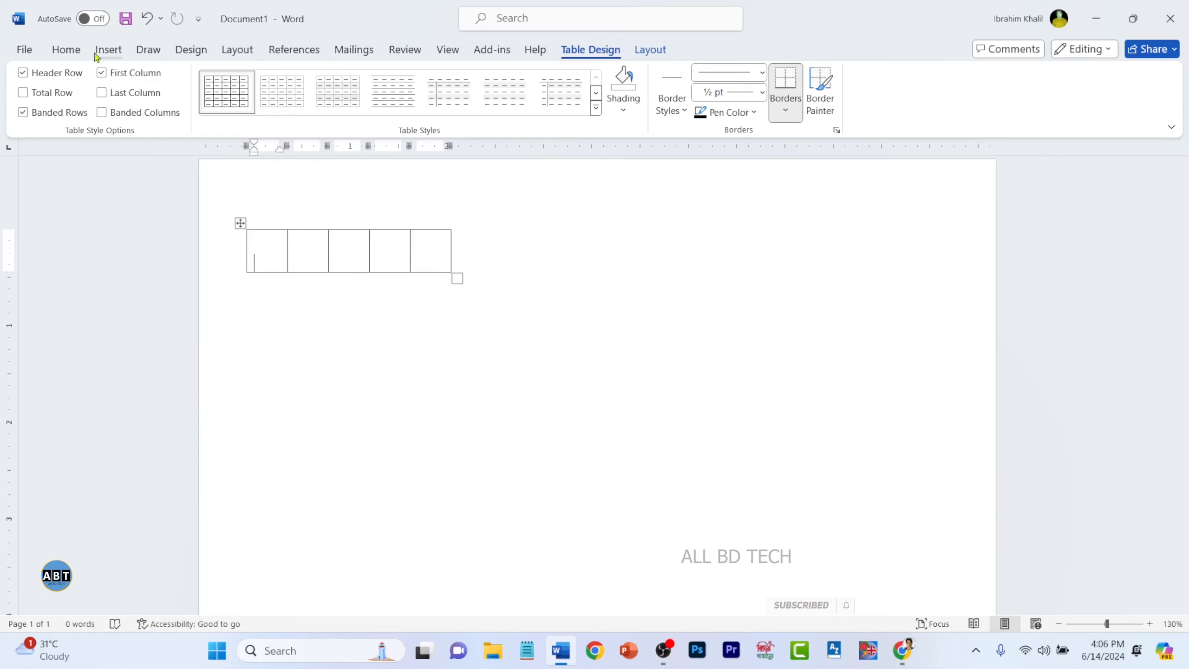
pyautogui.click(66, 49)
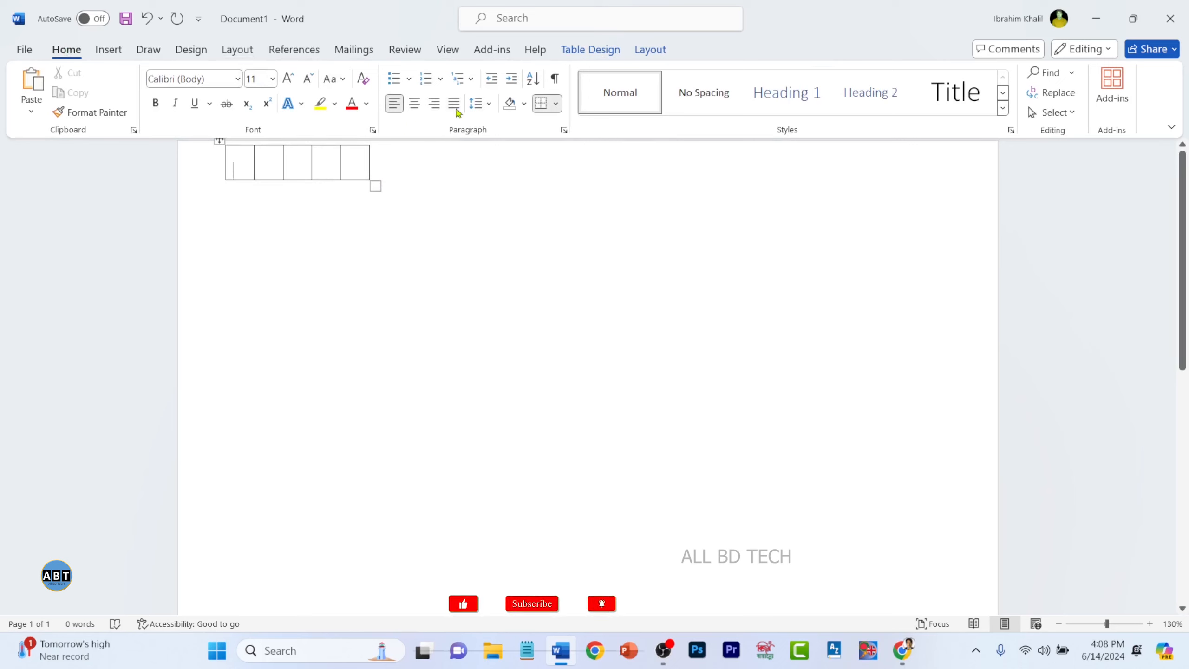
pyautogui.click(440, 79)
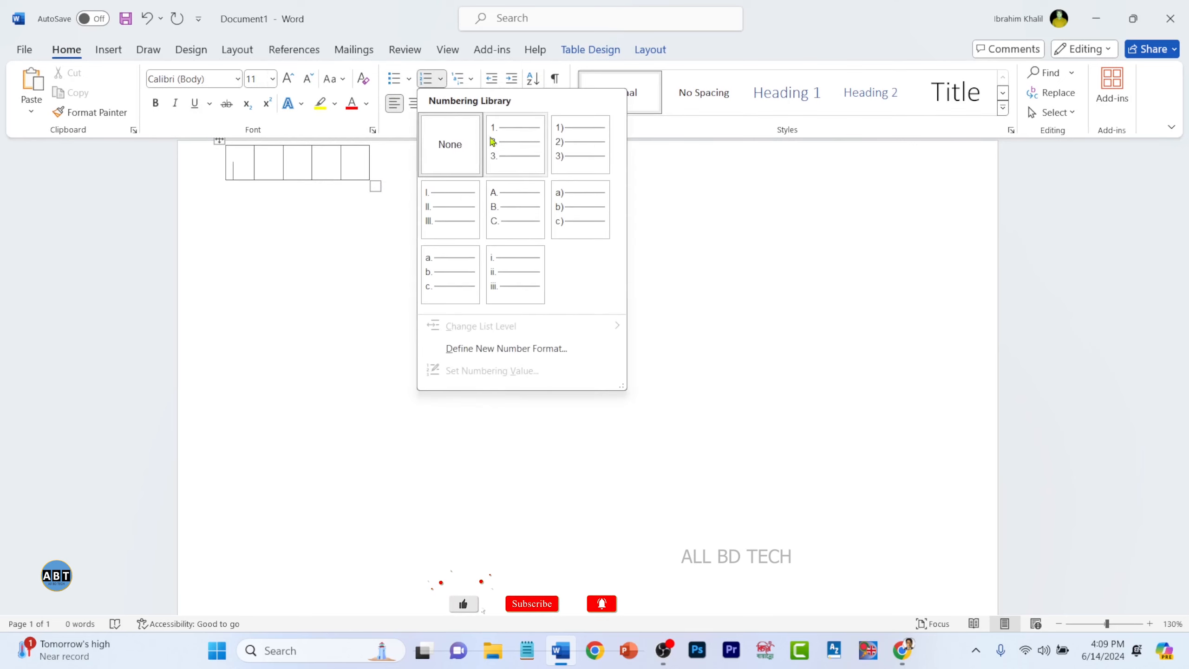
pyautogui.click(515, 145)
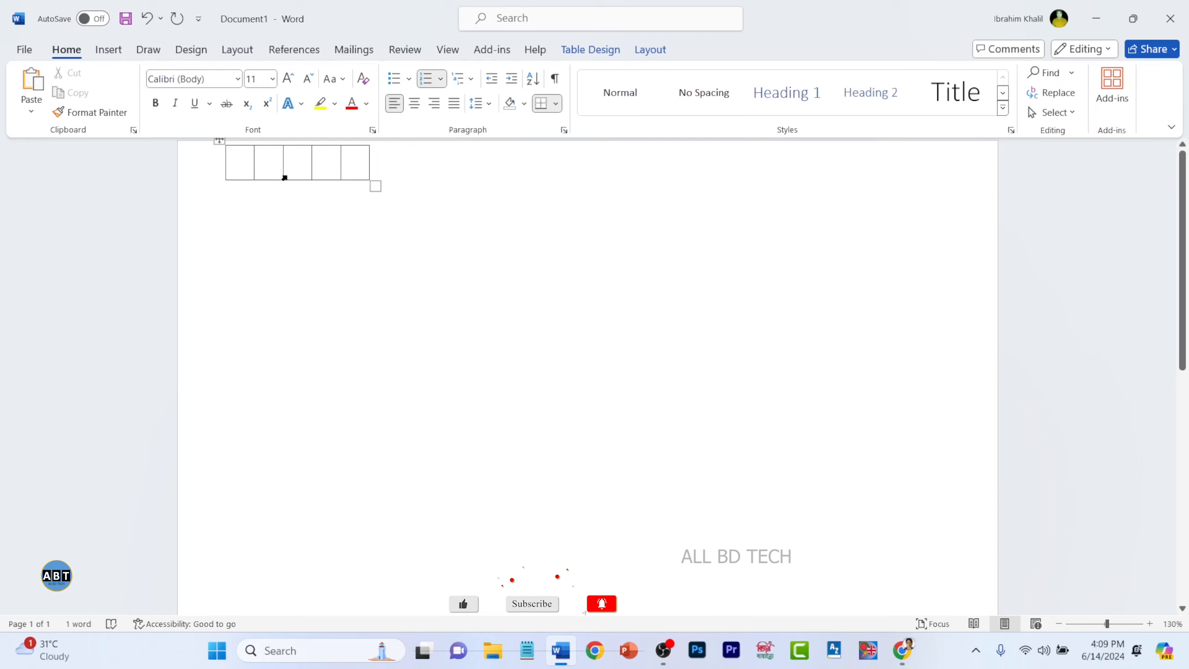
pyautogui.click(489, 80)
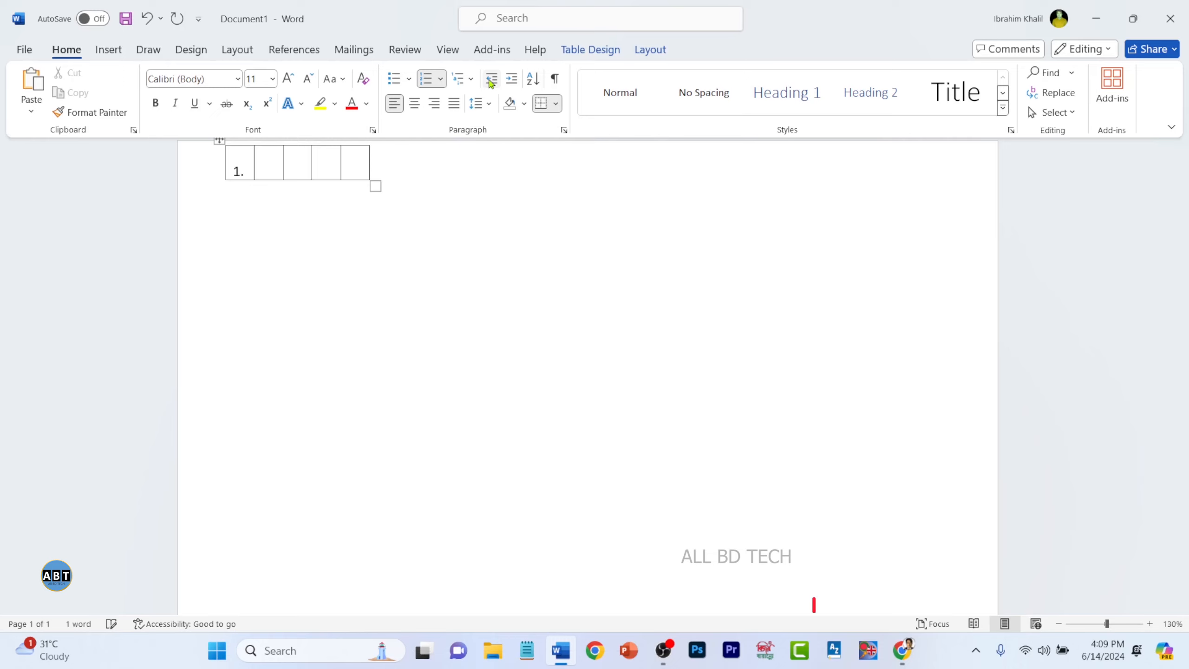
# Extend the table with automatically numbered rows until the numbering reaches 100.
pyautogui.click(266, 171)
pyautogui.click(366, 172)
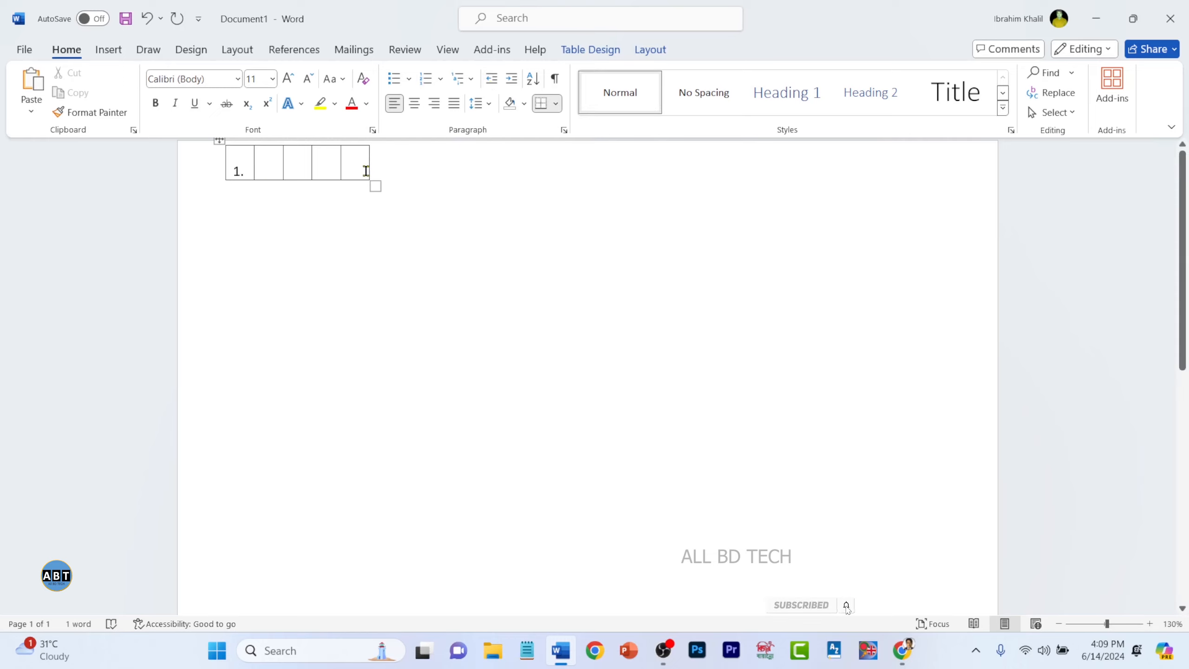
pyautogui.press('Tab')
pyautogui.press('Tab')
pyautogui.press('Tab')
pyautogui.press('Tab')
pyautogui.press('Tab')
pyautogui.press('Tab')
pyautogui.press('Tab')
pyautogui.press('Tab')
pyautogui.press('Tab')
pyautogui.press('Tab')
pyautogui.press('Tab')
pyautogui.press('Tab')
pyautogui.press('Tab')
pyautogui.press('Tab')
pyautogui.press('Tab')
pyautogui.press('Tab')
pyautogui.press('Tab')
pyautogui.press('Tab')
pyautogui.press('Tab')
pyautogui.press('Tab')
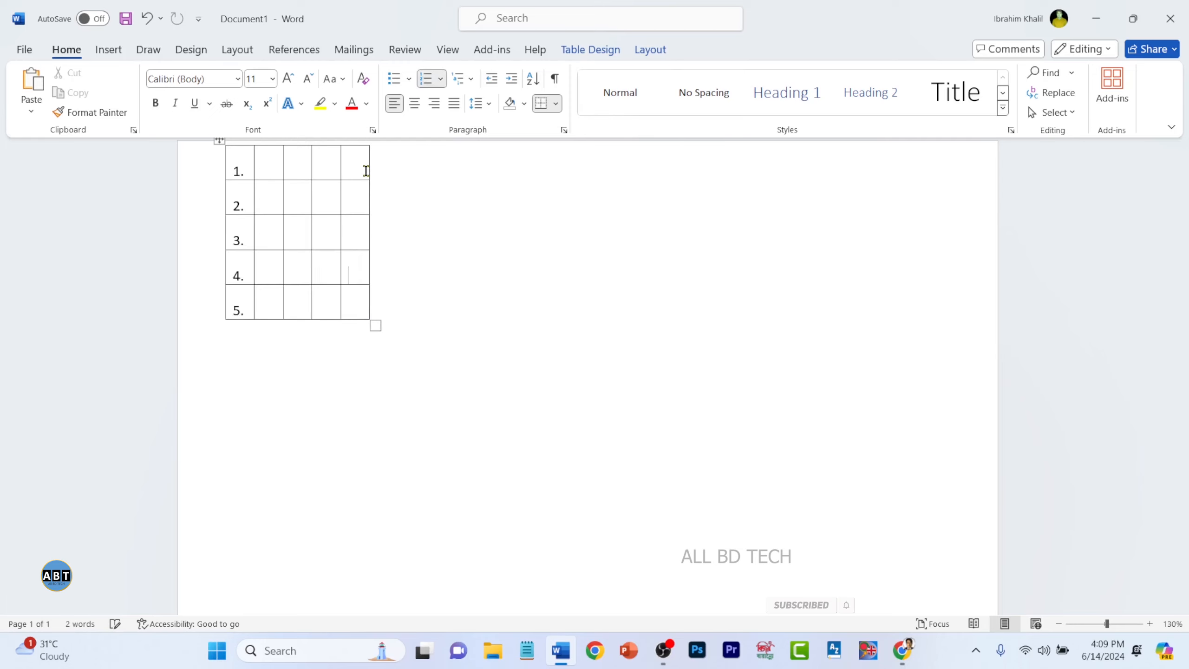
pyautogui.press('Tab')
pyautogui.press('Tab')
pyautogui.press('Tab')
pyautogui.press('Tab')
pyautogui.press('Tab')
pyautogui.press('Tab')
pyautogui.press('Tab')
pyautogui.press('Tab')
pyautogui.press('Tab')
pyautogui.press('Tab')
pyautogui.press('Tab')
pyautogui.press('Tab')
pyautogui.press('Tab')
pyautogui.press('Tab')
pyautogui.press('Tab')
pyautogui.press('Tab')
pyautogui.press('Tab')
pyautogui.press('Tab')
pyautogui.press('Tab')
pyautogui.press('Tab')
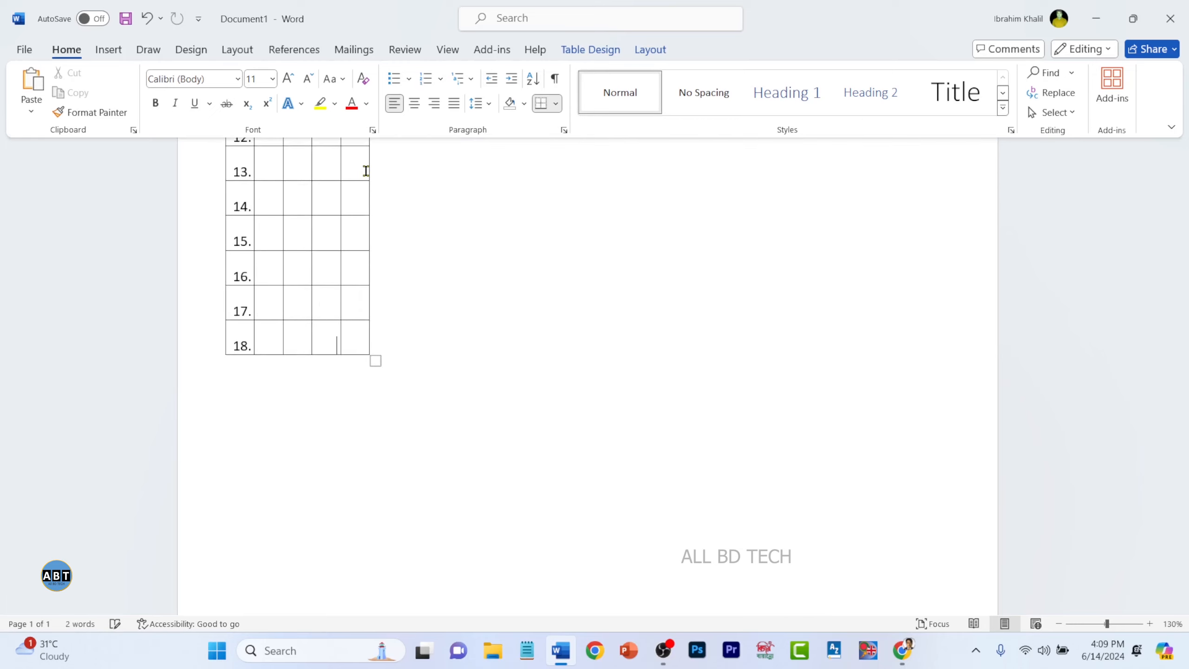
pyautogui.scroll(5, 366, 171)
pyautogui.press('Tab')
pyautogui.press('Tab')
pyautogui.press('Tab')
pyautogui.press('Tab')
pyautogui.press('Tab')
pyautogui.press('Tab')
pyautogui.press('Tab')
pyautogui.press('Tab')
pyautogui.press('Tab')
pyautogui.press('Tab')
pyautogui.press('Tab')
pyautogui.press('Tab')
pyautogui.press('Tab')
pyautogui.press('Tab')
pyautogui.press('Tab')
pyautogui.press('Tab')
pyautogui.press('Tab')
pyautogui.press('Tab')
pyautogui.press('Tab')
pyautogui.press('Tab')
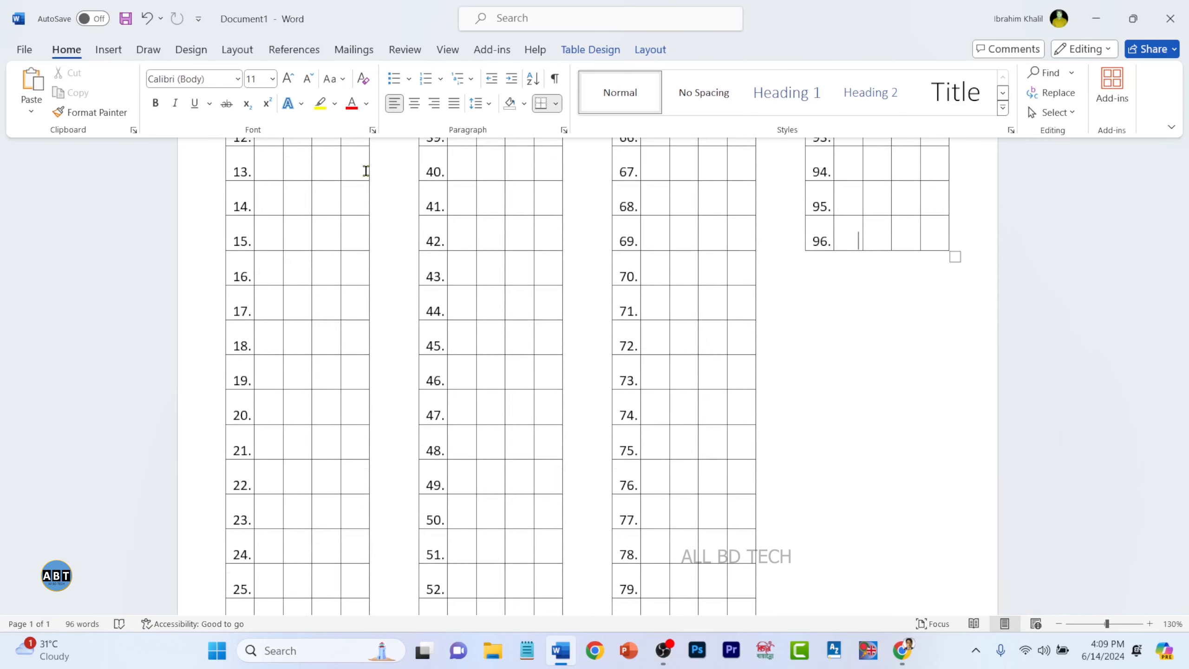
pyautogui.press('Tab')
pyautogui.press('Tab')
pyautogui.press('Tab')
pyautogui.press('Tab')
pyautogui.press('Tab')
pyautogui.press('Tab')
pyautogui.press('Tab')
pyautogui.press('Tab')
pyautogui.press('Tab')
pyautogui.press('Tab')
pyautogui.press('Tab')
pyautogui.press('Tab')
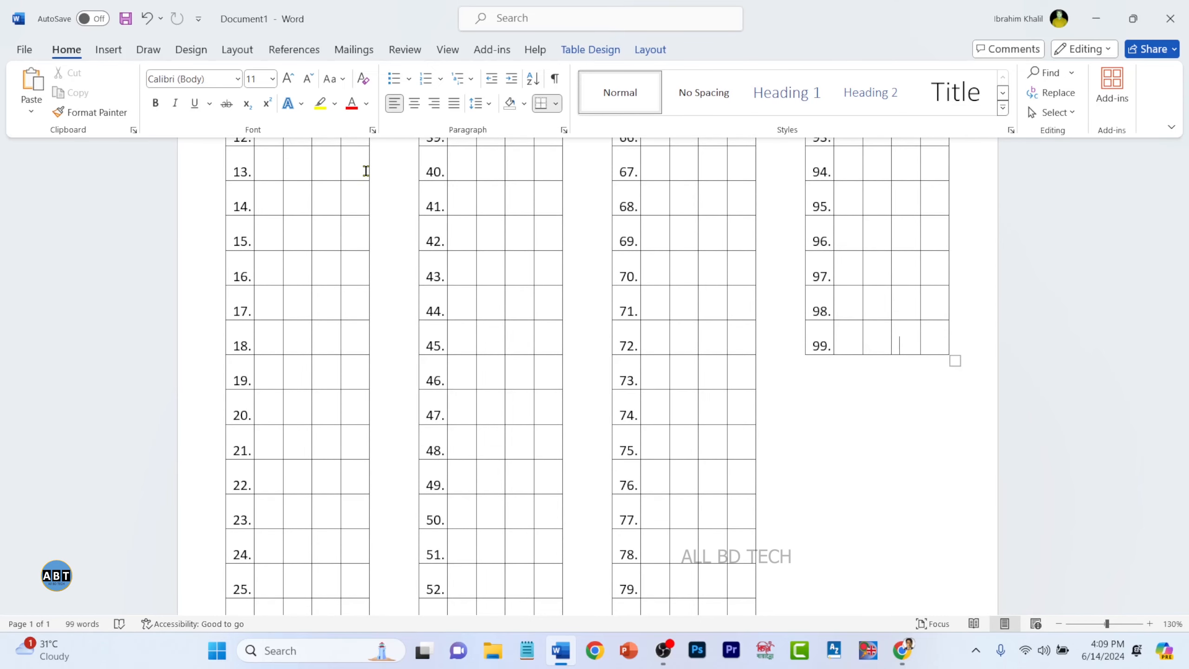
pyautogui.press('Tab')
pyautogui.press('Tab')
# Enter the circled letter ⓐ in row 1's first answer cell by converting the Unicode code 24d0.
pyautogui.scroll(3, 600, 401)
pyautogui.scroll(7, 600, 400)
pyautogui.click(268, 168)
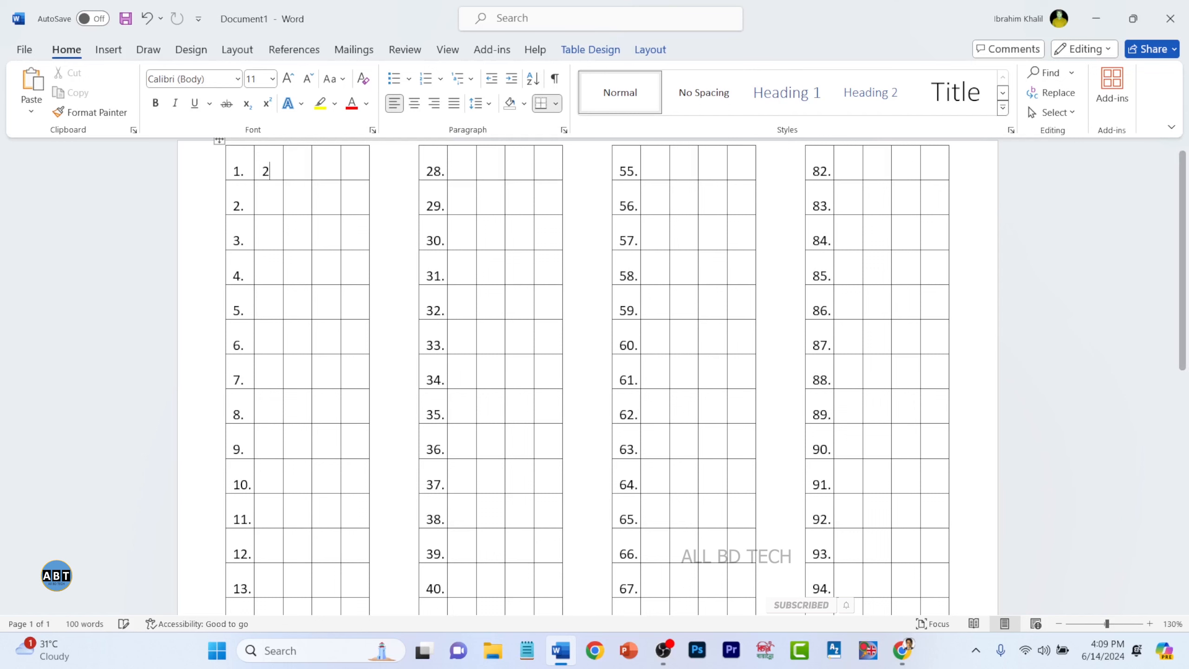
pyautogui.write('24')
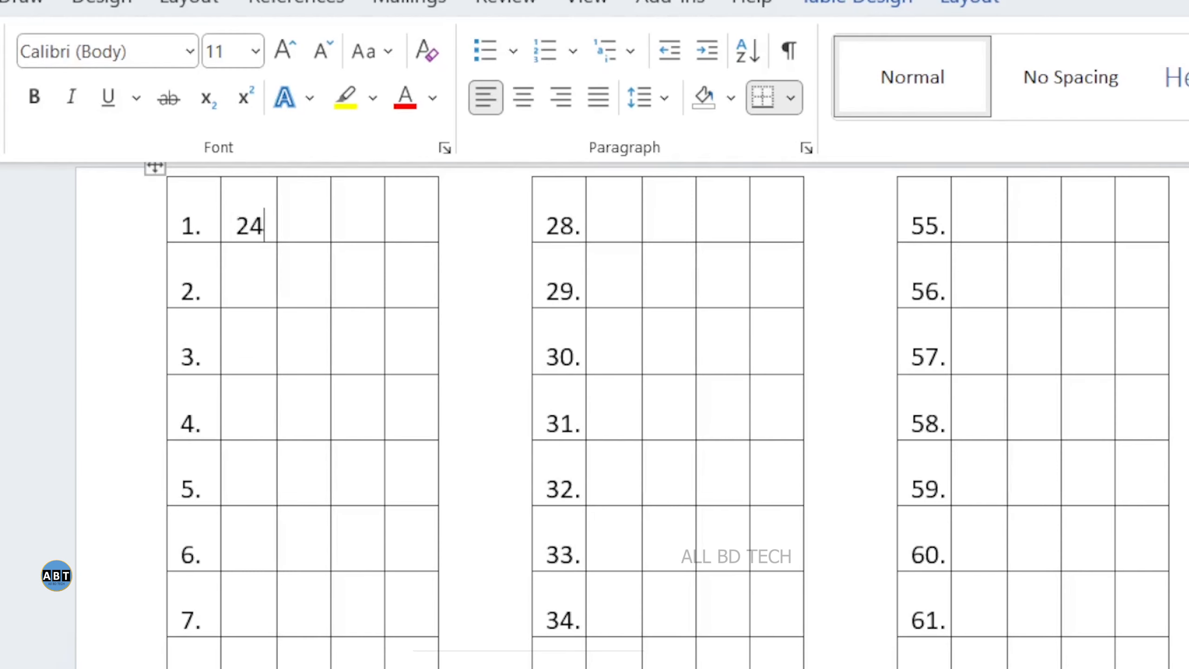
pyautogui.write('d')
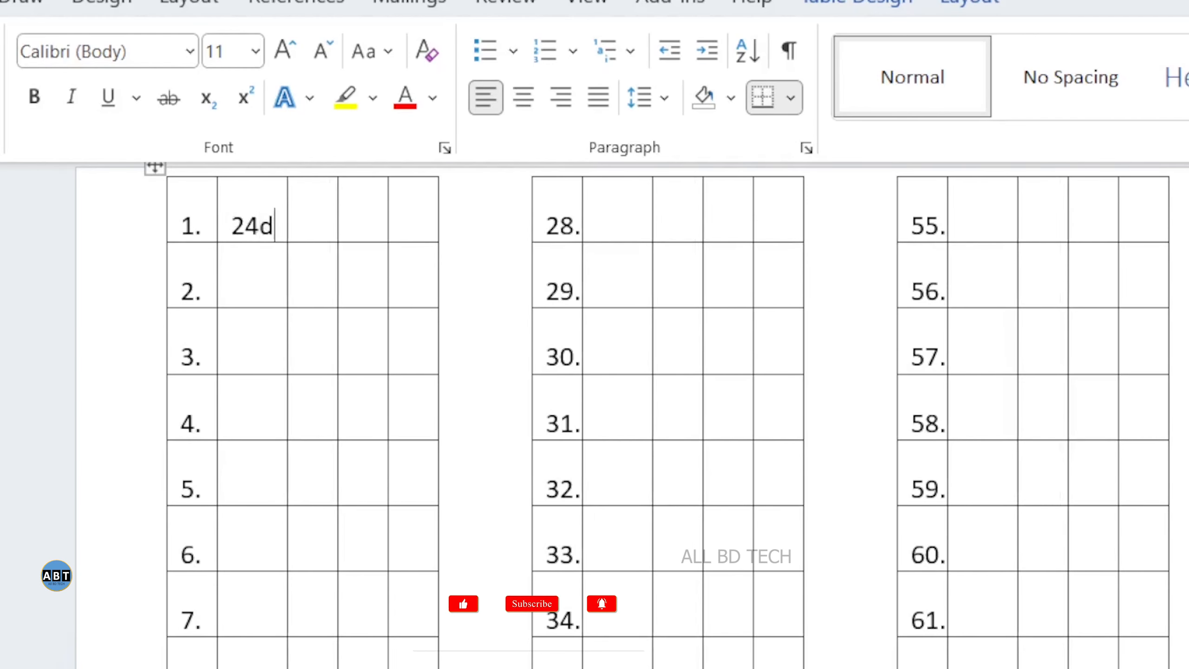
pyautogui.write('0')
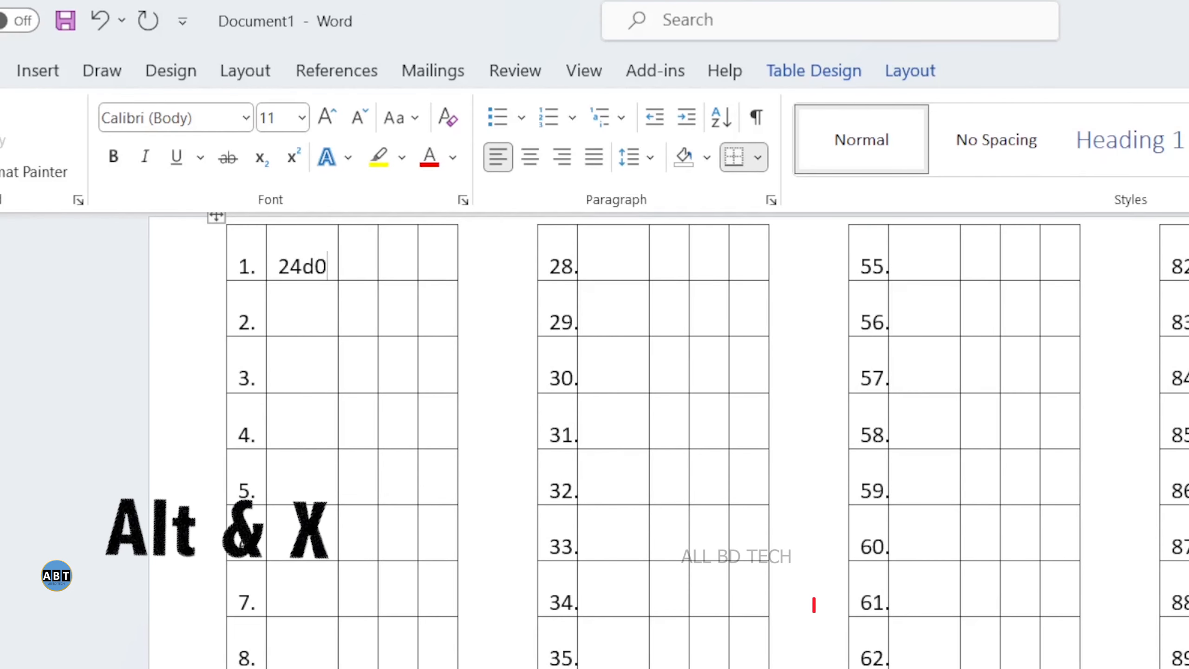
pyautogui.hotkey('alt', 'x')
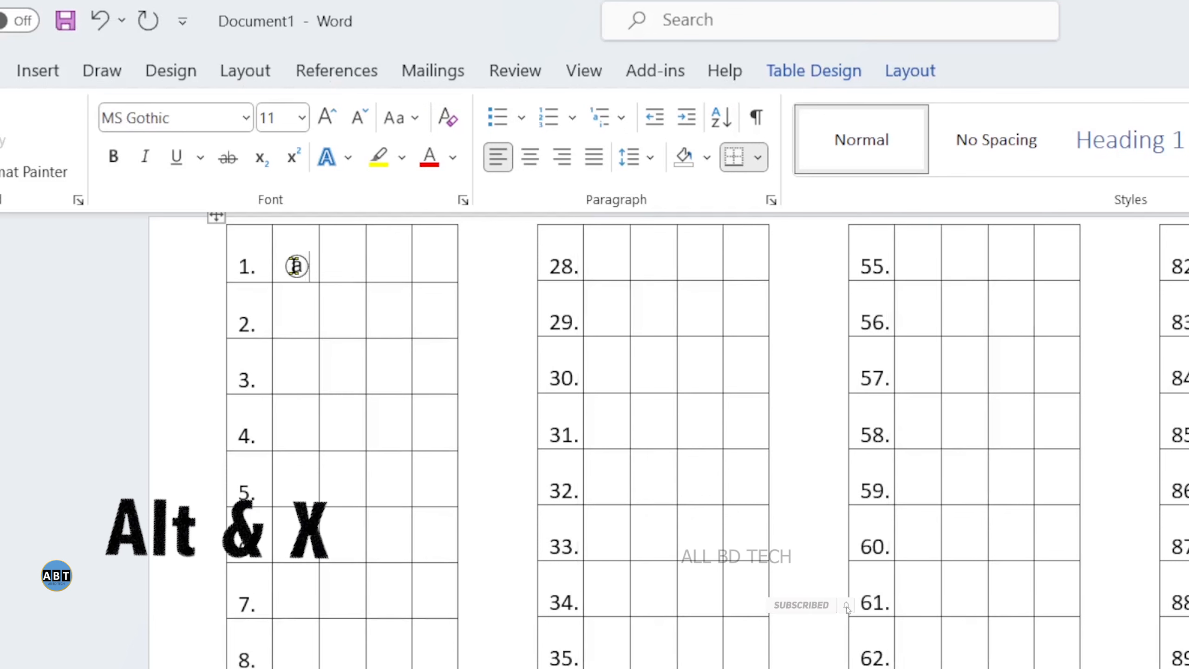
# Enter the circled letter ⓑ in row 1's second answer cell by converting the Unicode code 24d1.
pyautogui.click(344, 265)
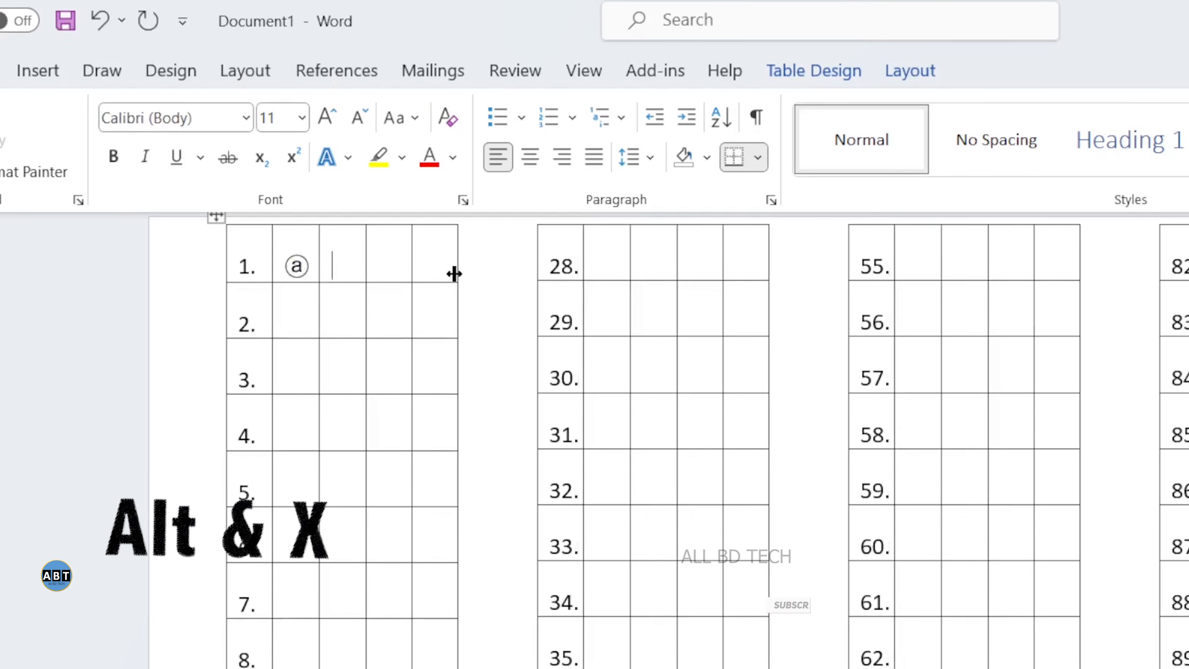
pyautogui.write('24d')
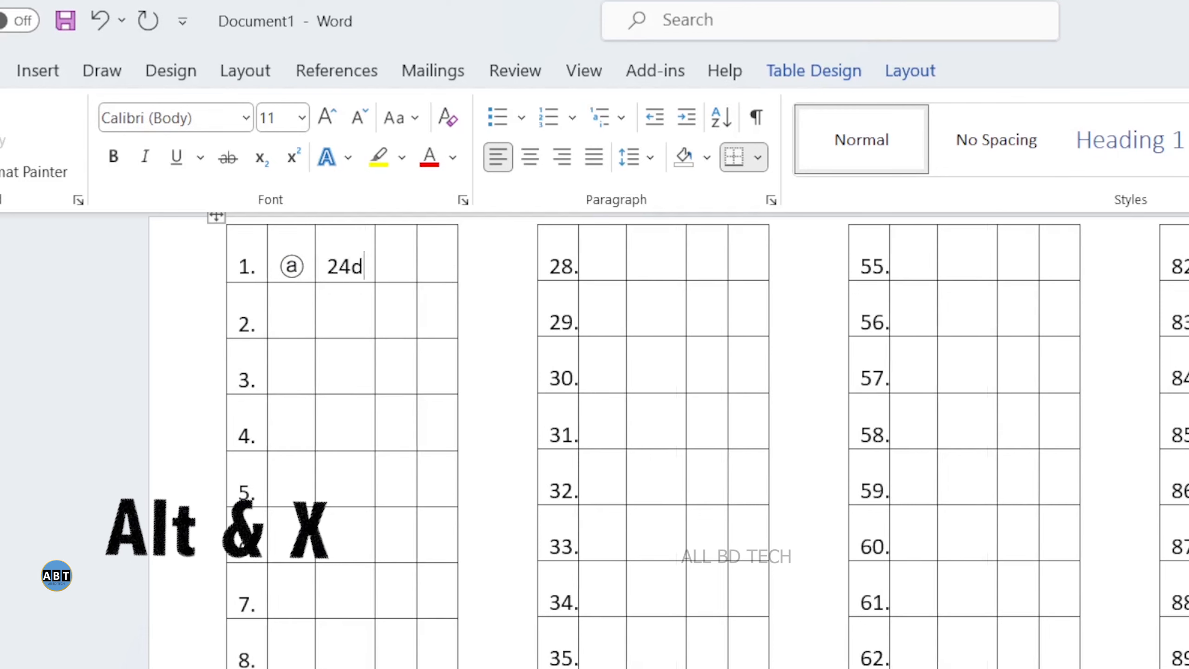
pyautogui.write('1')
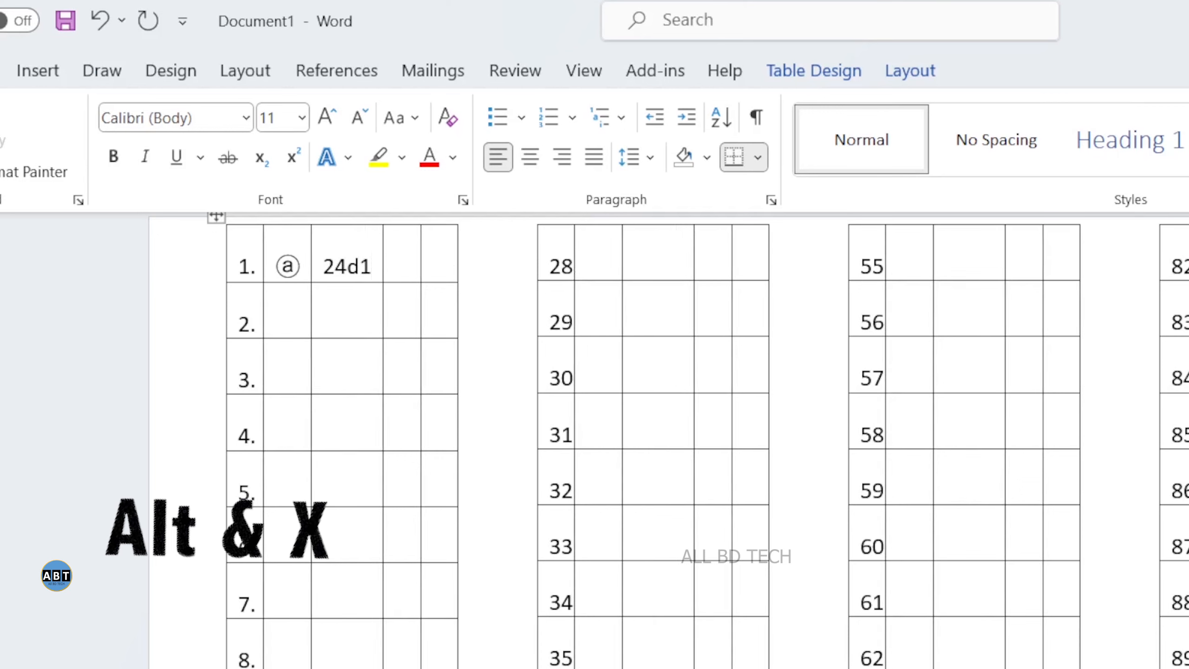
pyautogui.hotkey('alt', 'x')
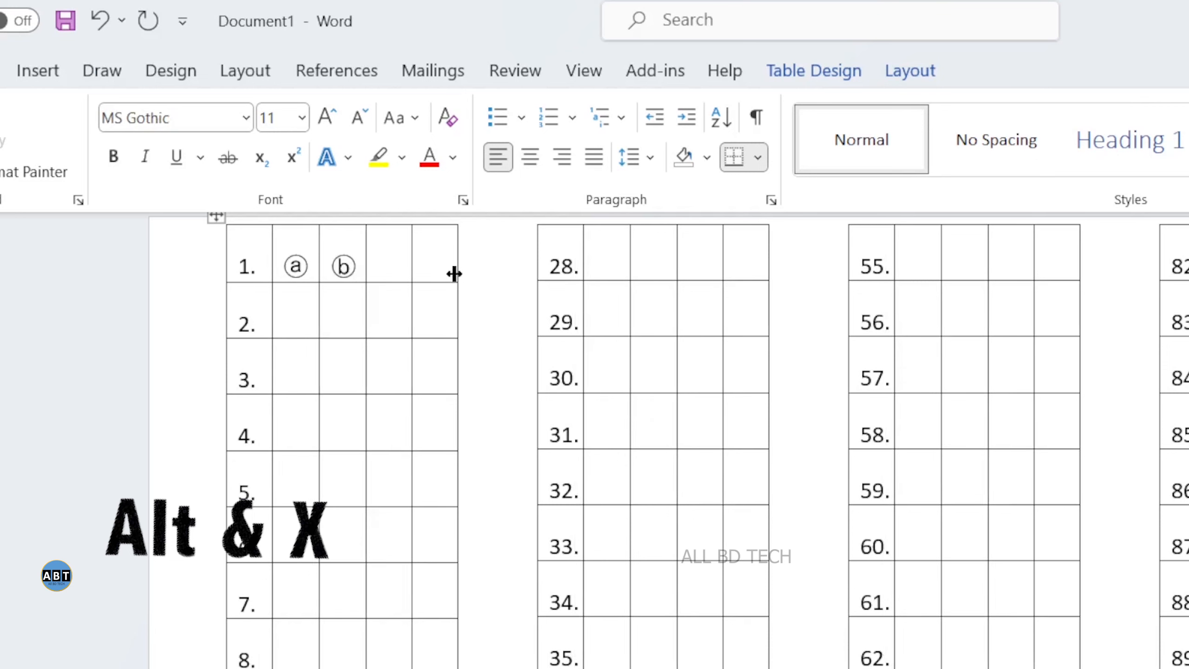
# Enter the circled letter ⓒ in row 1's third answer cell by converting the Unicode code 24d2.
pyautogui.click(385, 277)
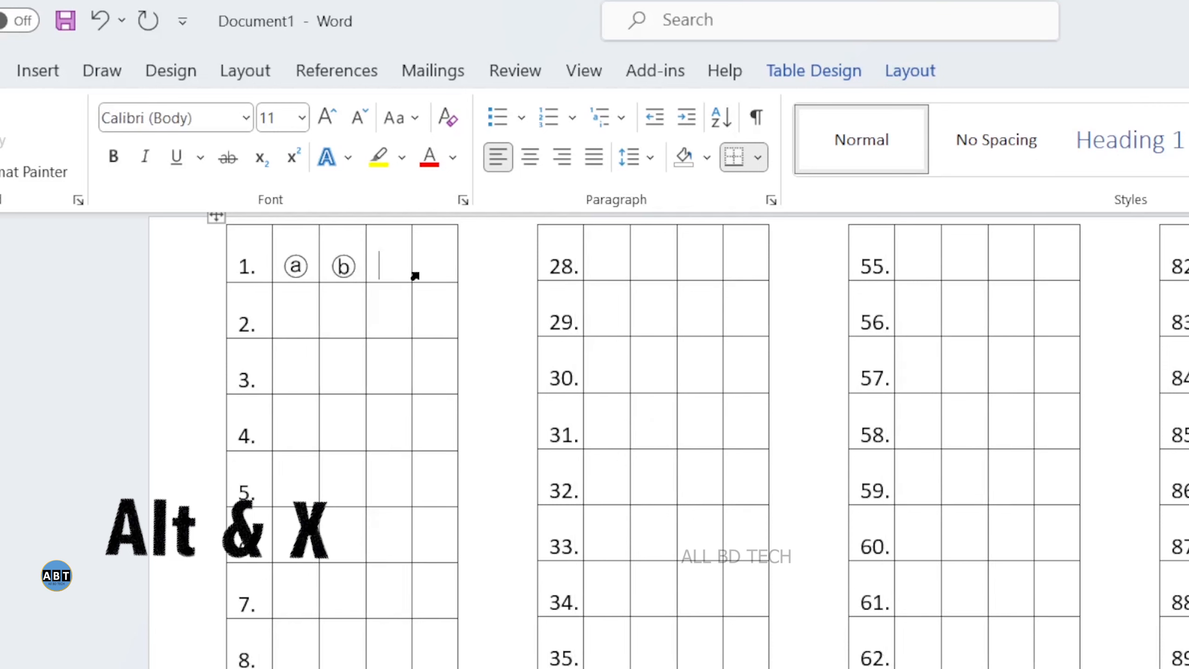
pyautogui.write('24d')
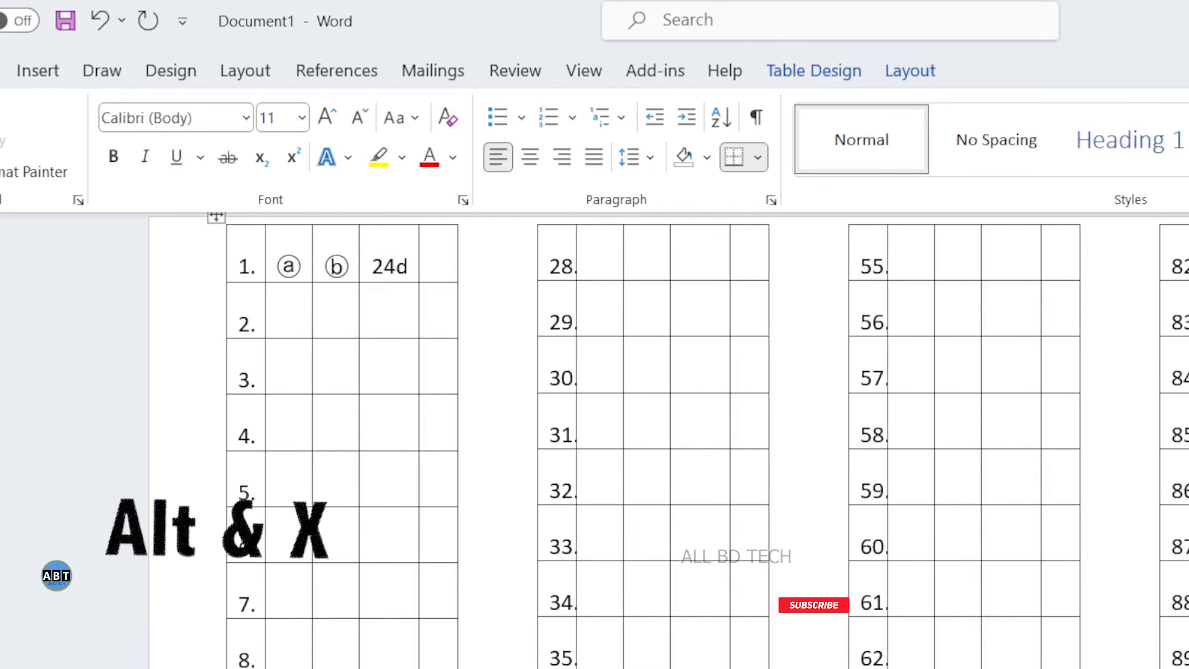
pyautogui.write('2')
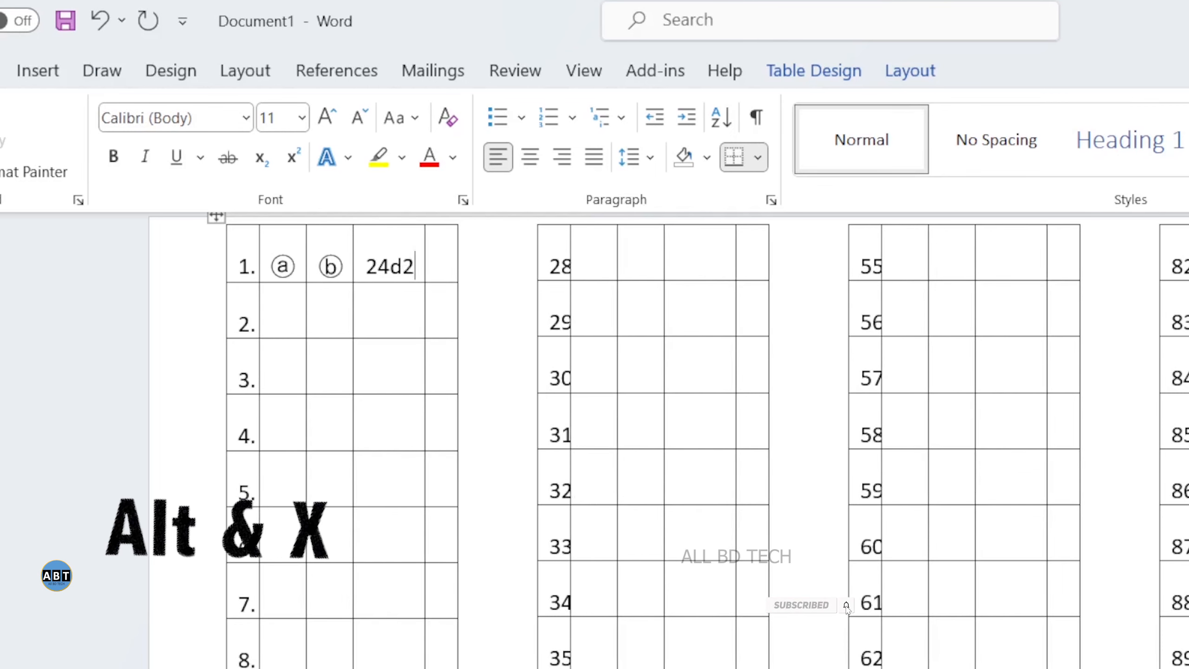
pyautogui.hotkey('alt', 'x')
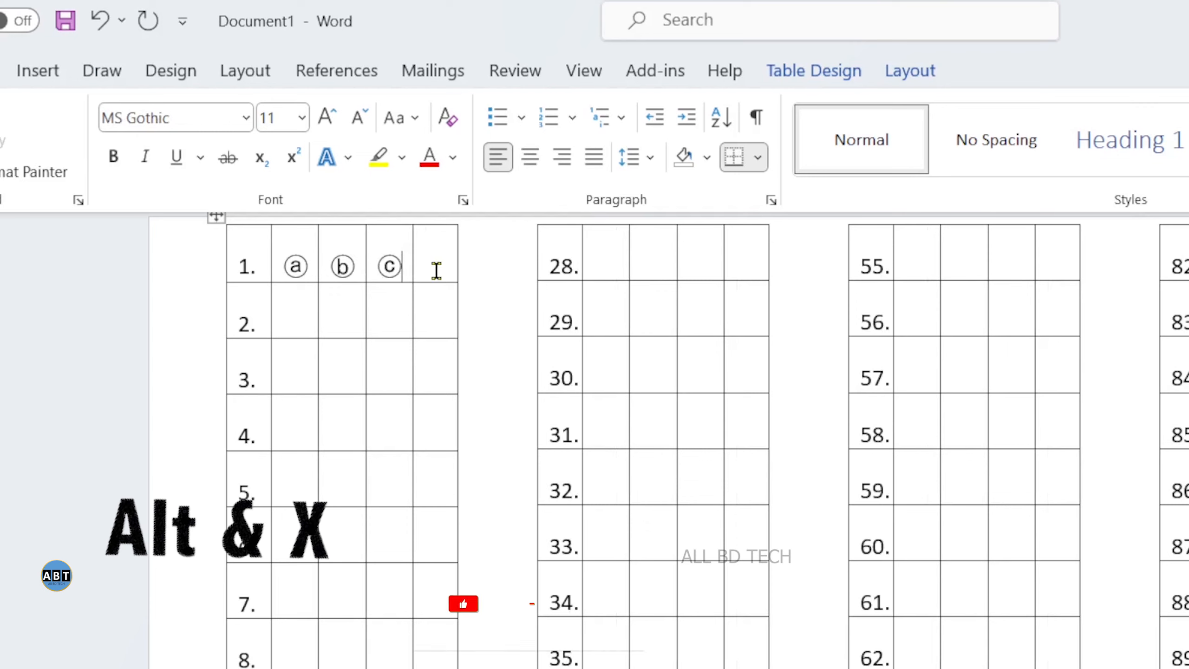
# Enter the circled letter ⓓ in row 1's fourth answer cell by converting the Unicode code 24d3.
pyautogui.click(436, 271)
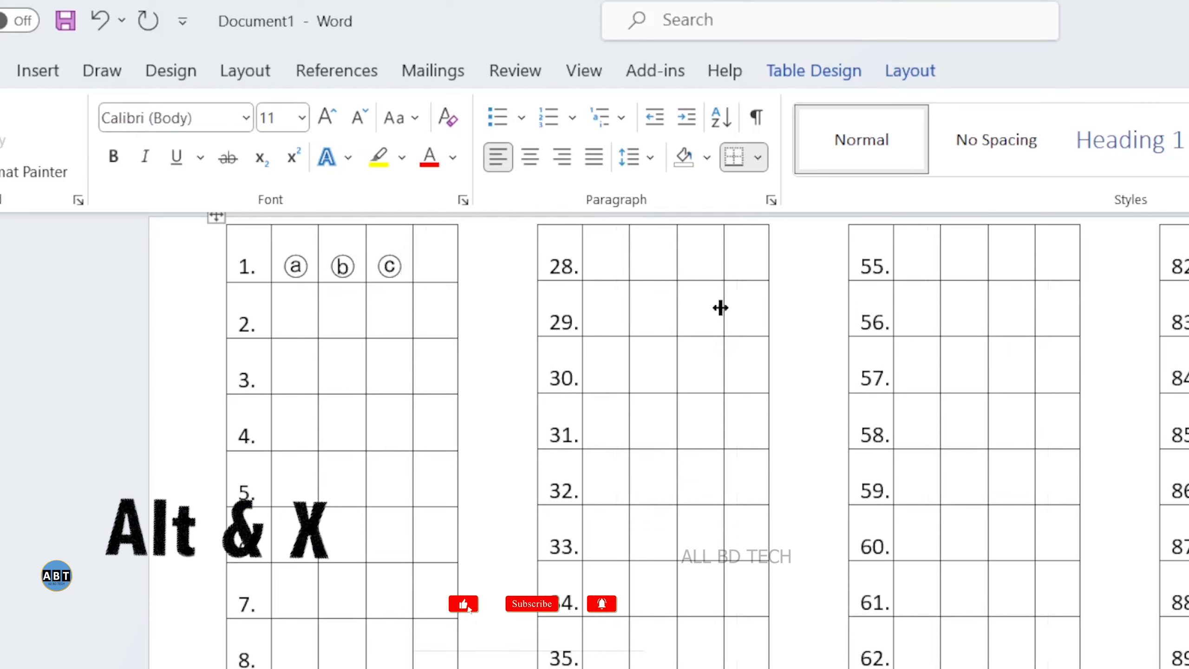
pyautogui.write('24d')
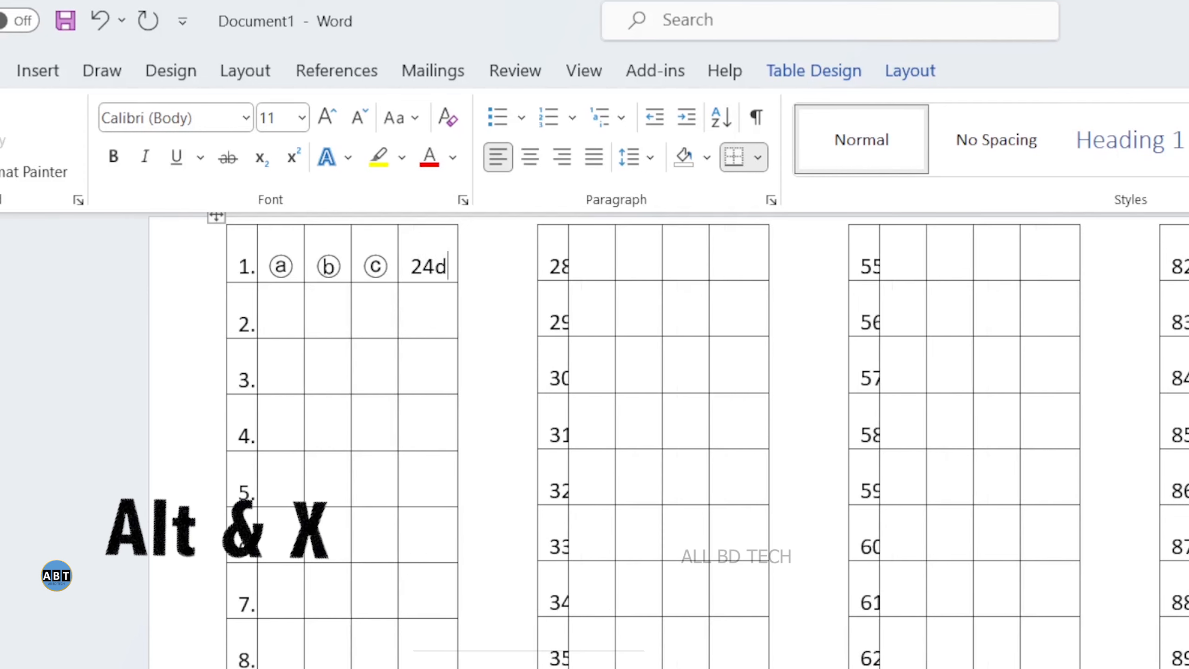
pyautogui.write('3')
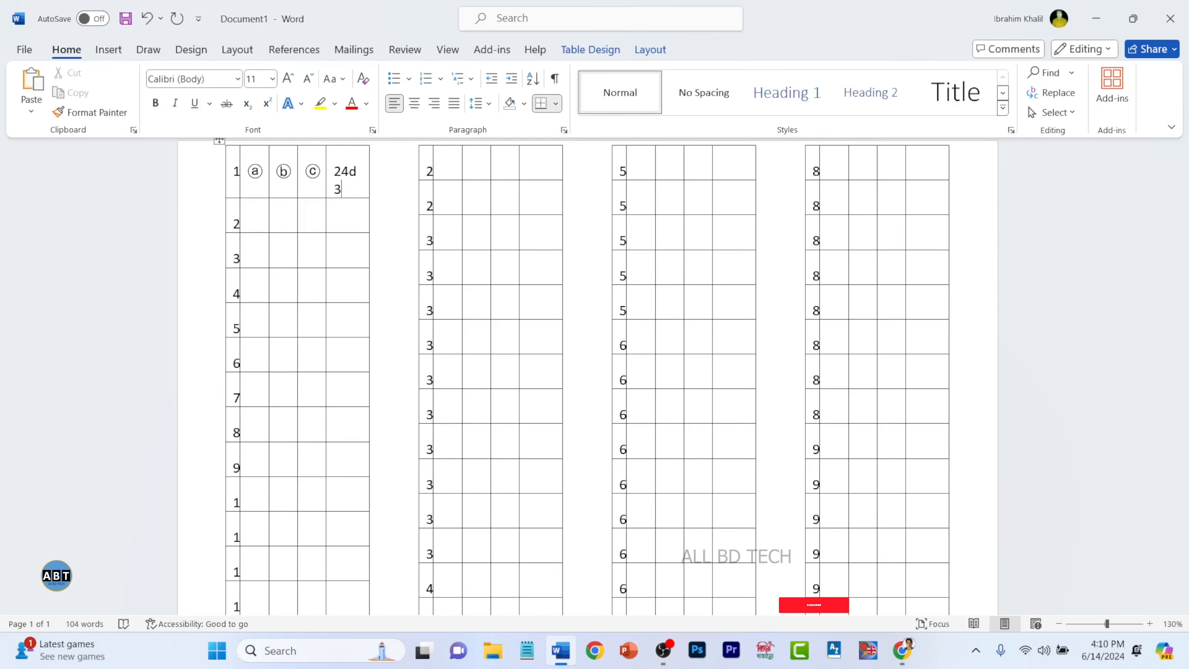
pyautogui.hotkey('alt', 'x')
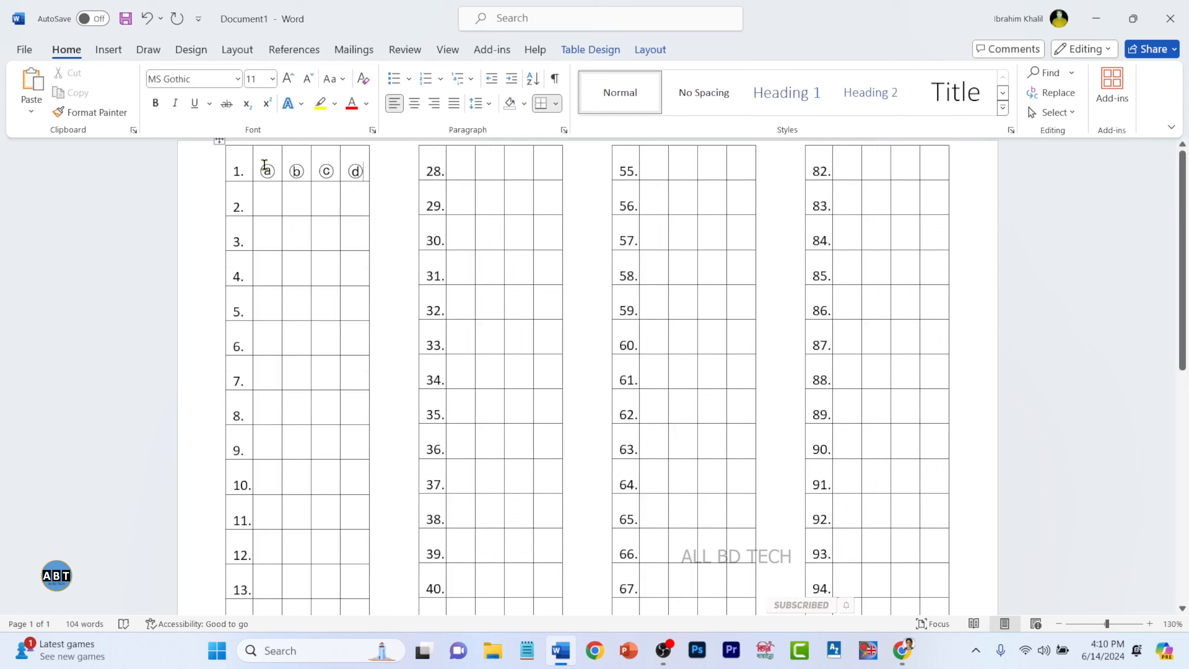
# Copy row 1's circled ⓐ–ⓓ answer options into the empty answer cells of rows 2 through 100.
pyautogui.moveTo(264, 165); pyautogui.dragTo(356, 179)
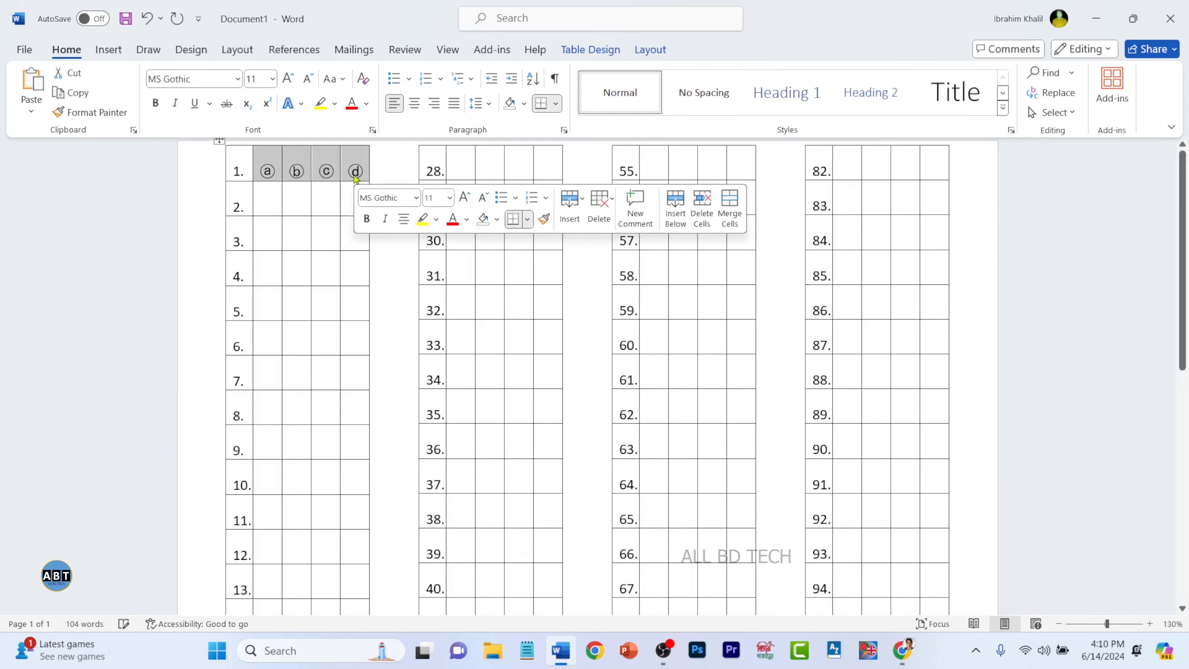
pyautogui.rightClick(356, 180)
pyautogui.click(402, 232)
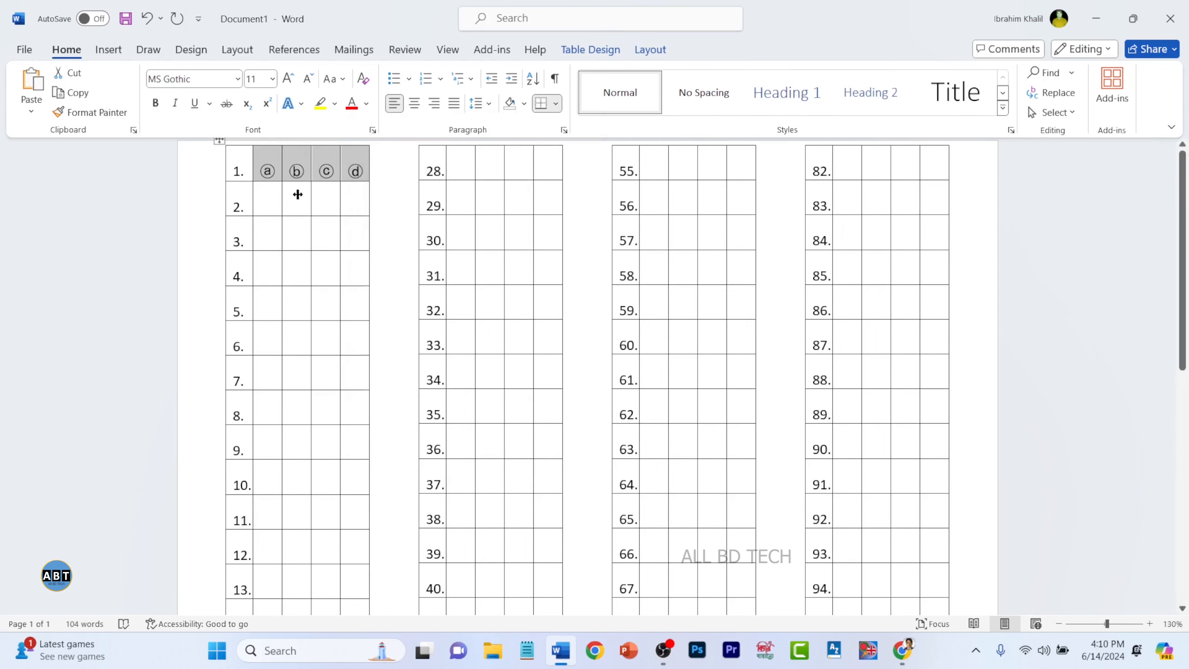
pyautogui.moveTo(270, 202); pyautogui.dragTo(923, 501)
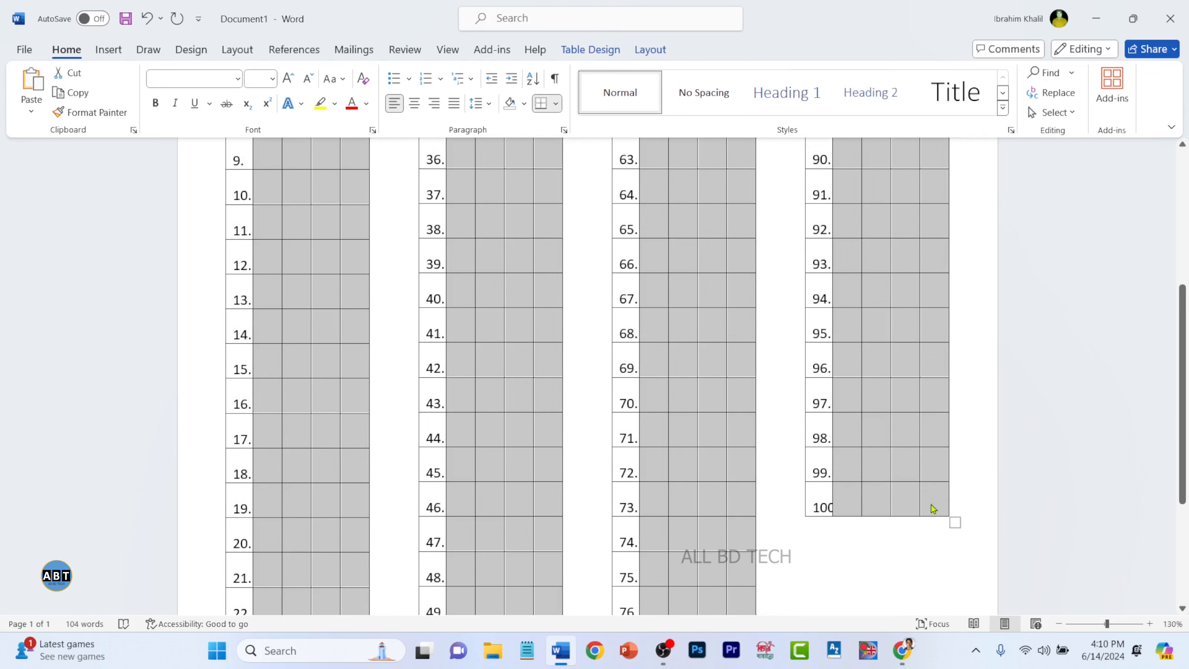
pyautogui.hotkey('ctrl', 'v')
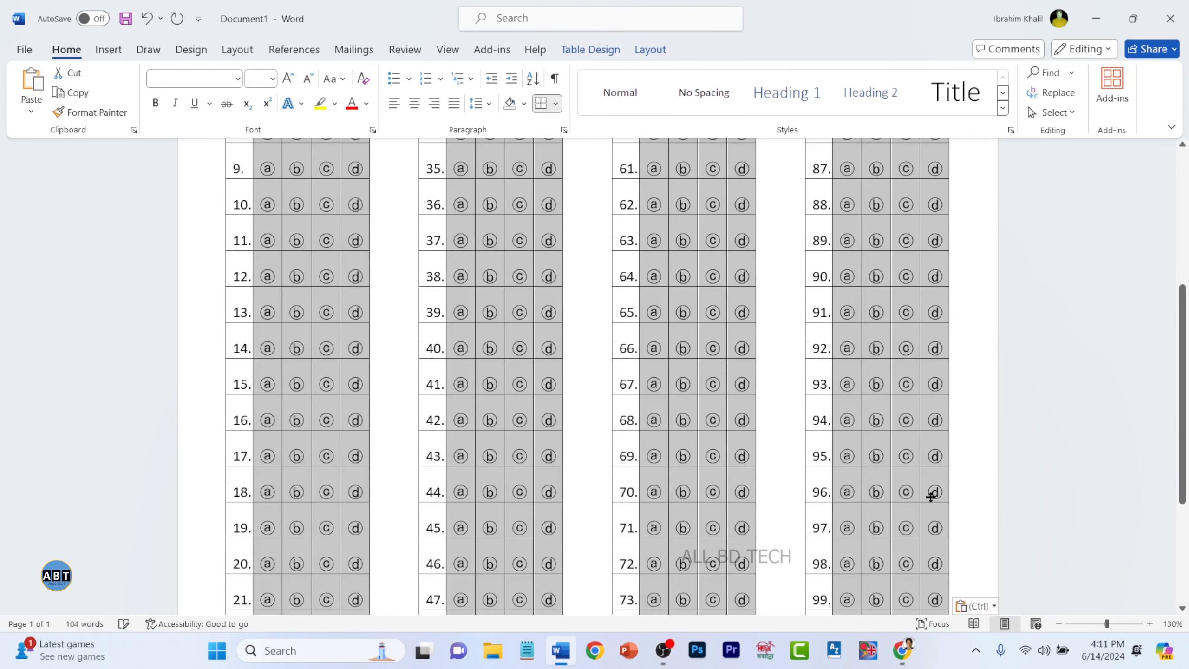
pyautogui.click(973, 432)
pyautogui.scroll(6, 958, 445)
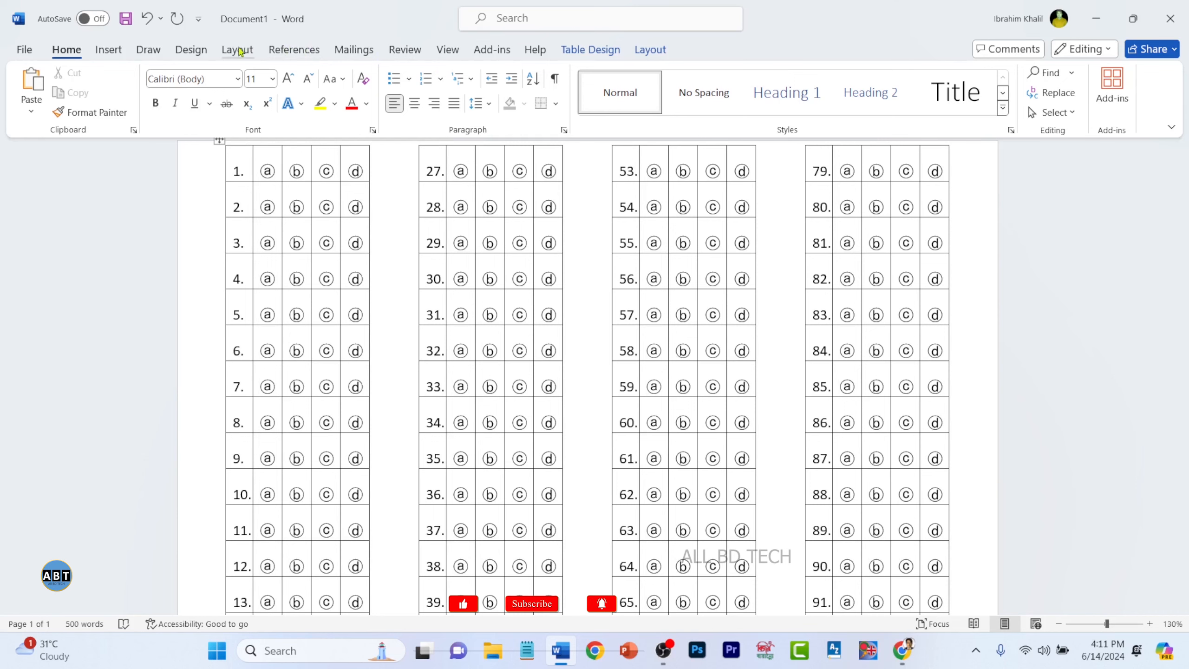
# Apply the green Grid Tables style with a solid dark header row, solid first column and banded rows to the answer table.
pyautogui.click(191, 50)
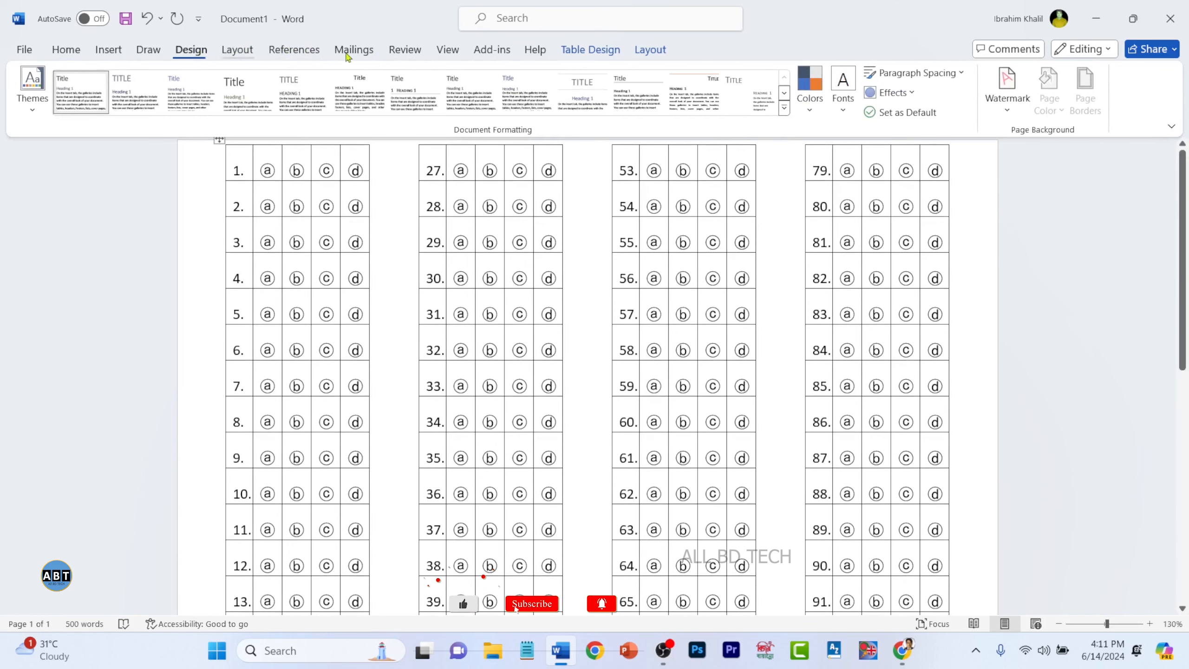
pyautogui.click(598, 51)
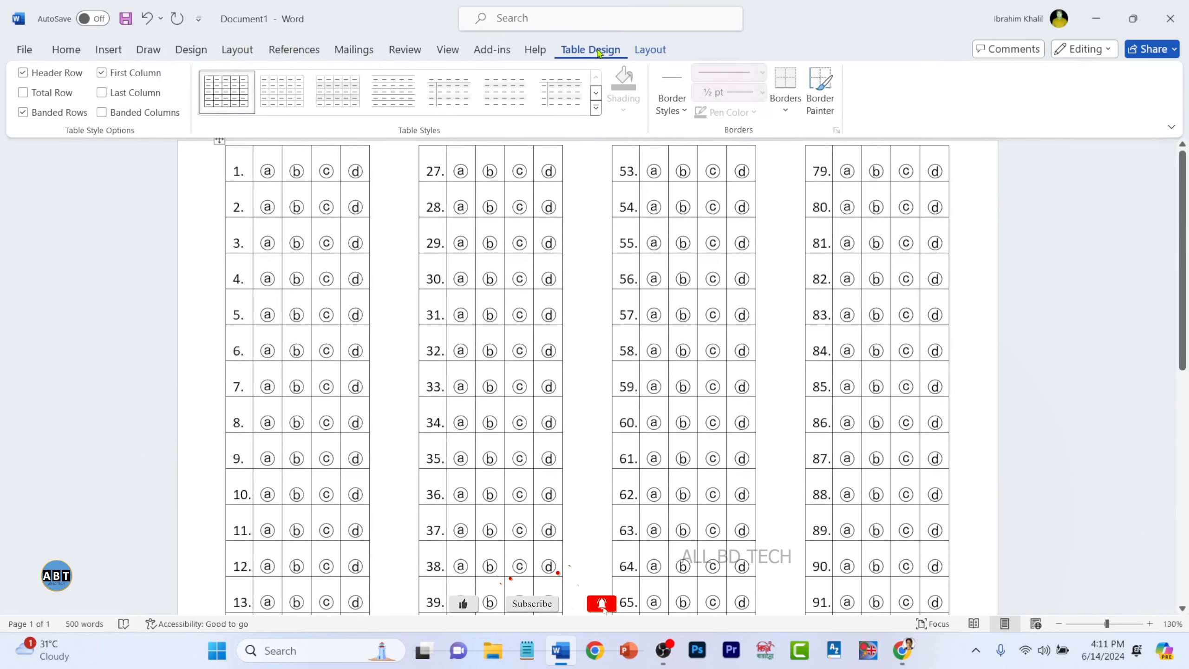
pyautogui.click(595, 107)
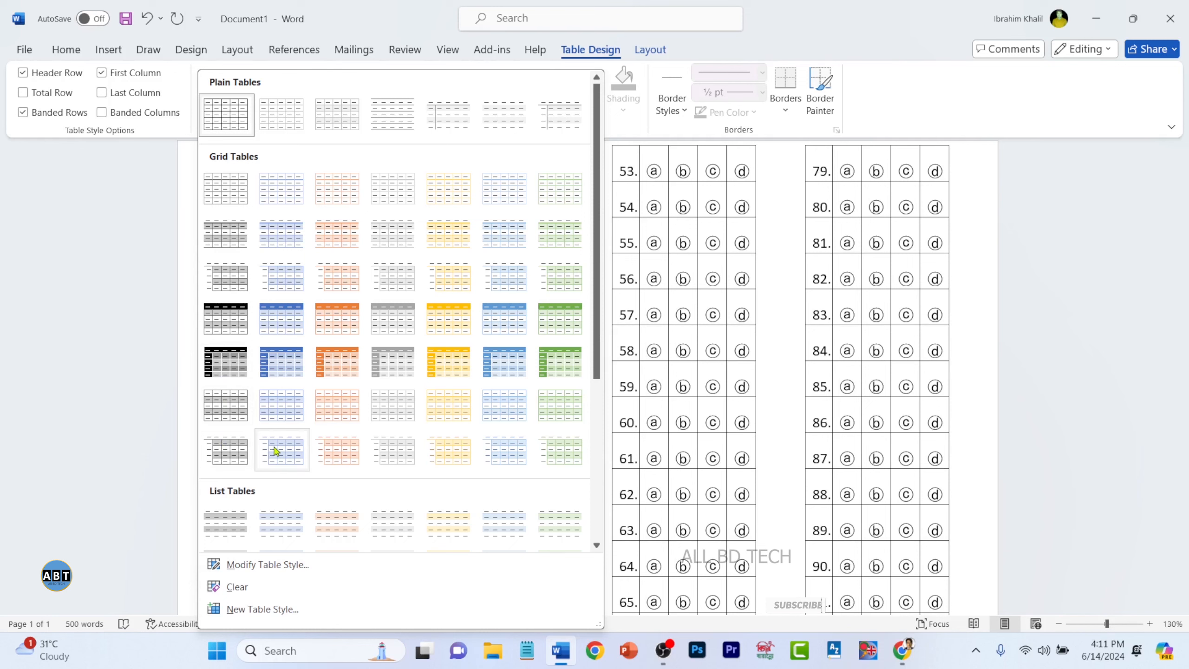
pyautogui.click(559, 361)
pyautogui.scroll(-8, 550, 422)
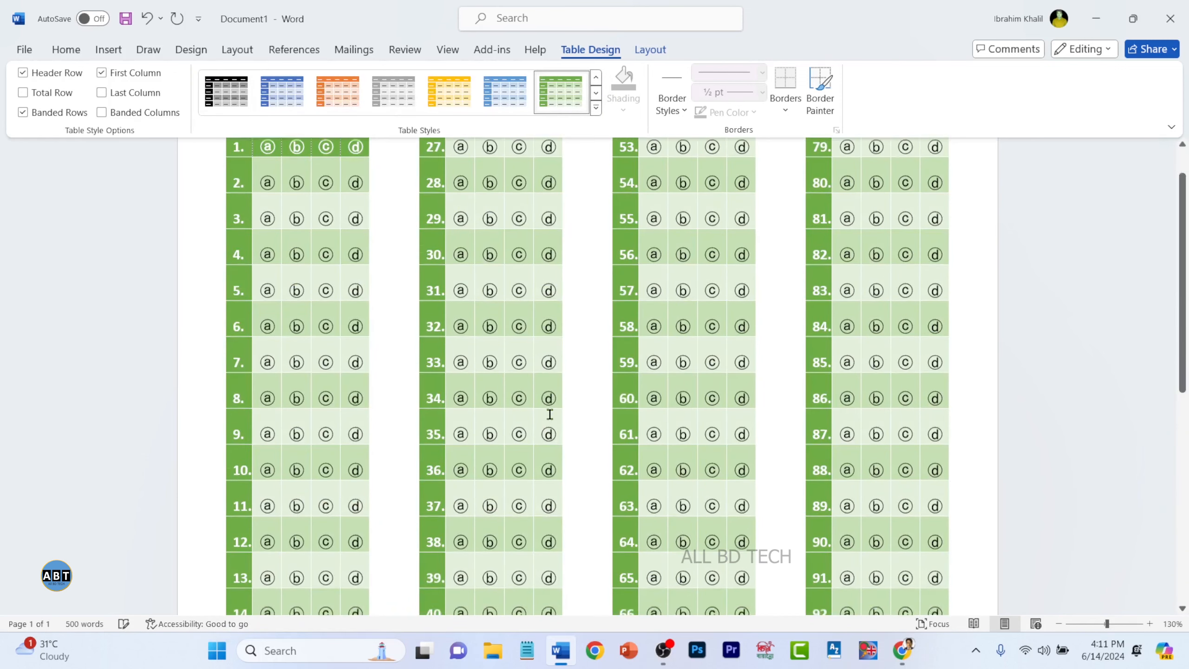
pyautogui.scroll(8, 930, 499)
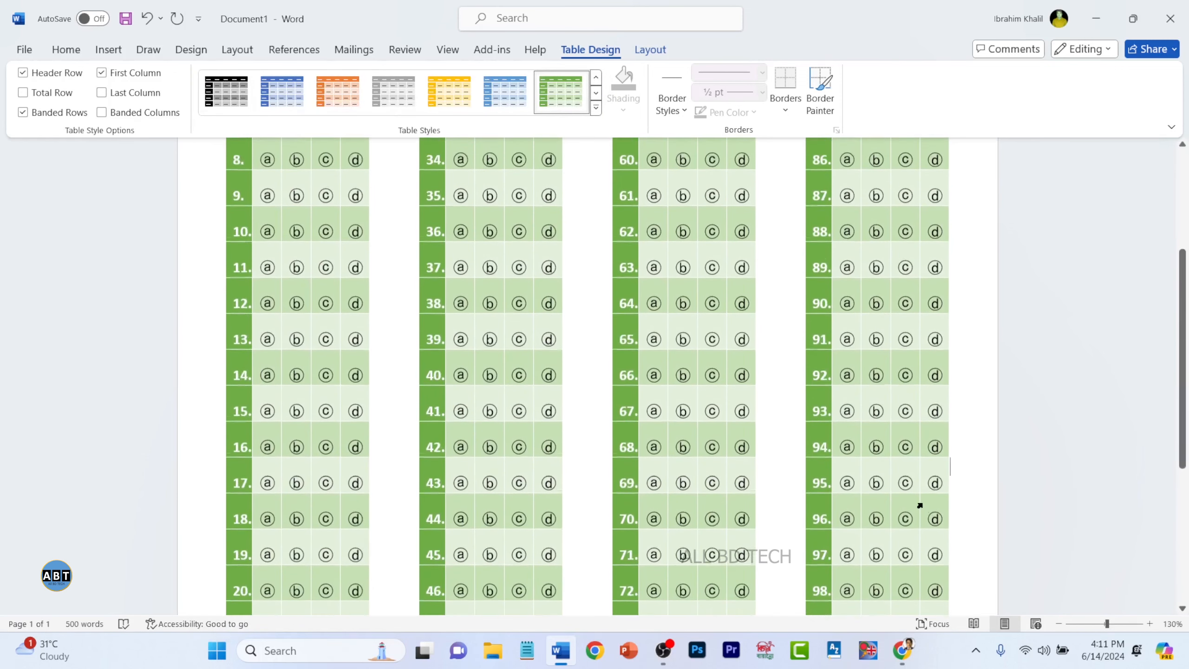